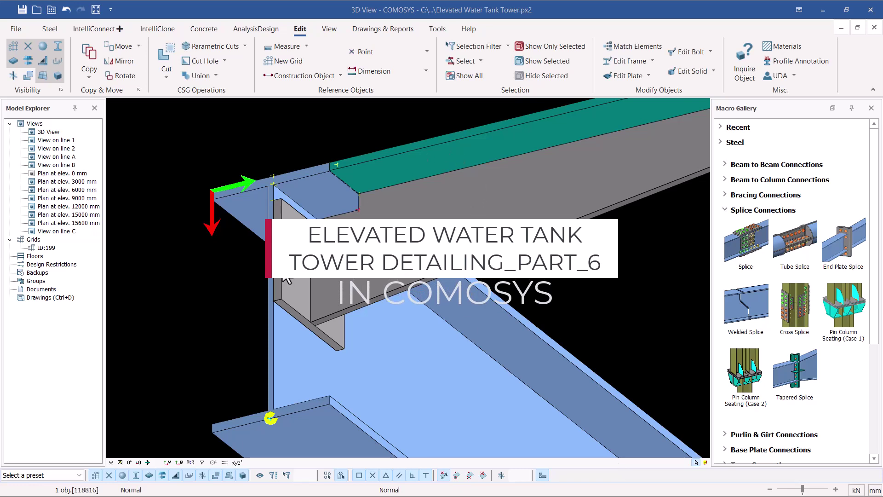
Step: Examine the bracket's end plate, top plate and supporting beam by selecting them individually
{"action": "left_click", "coordinate": [304, 281]}
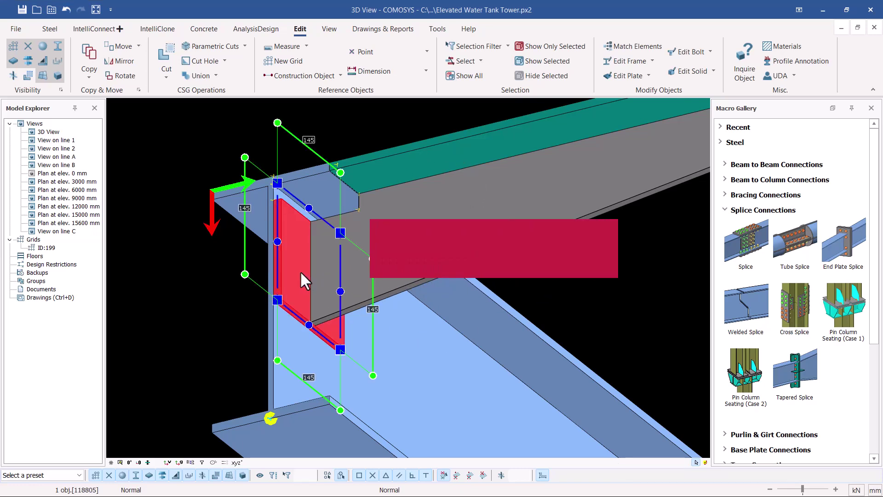
{"action": "left_click", "coordinate": [287, 339]}
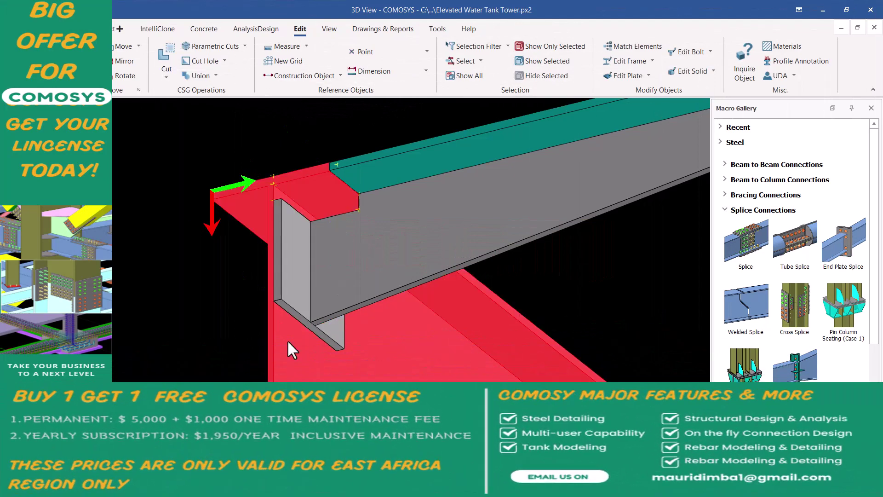
{"action": "scroll", "coordinate": [421, 326], "scroll_direction": "up", "scroll_amount": 2}
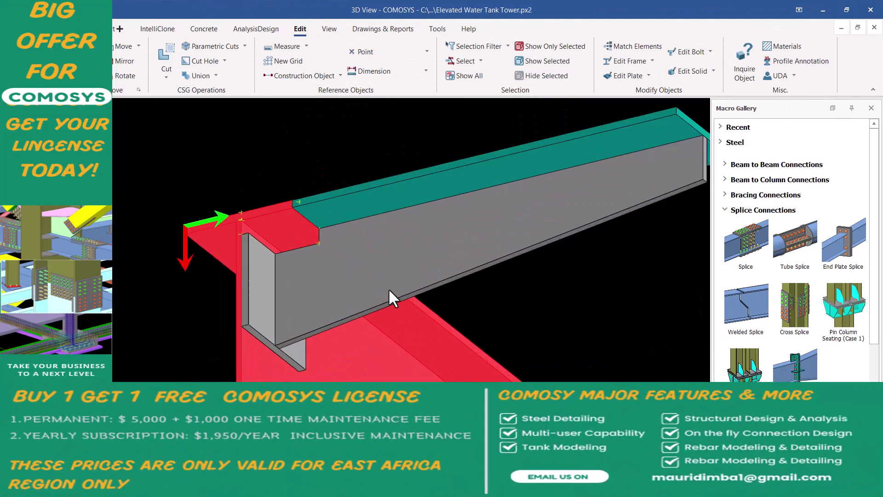
{"action": "left_click", "coordinate": [554, 301]}
{"action": "left_click", "coordinate": [431, 151]}
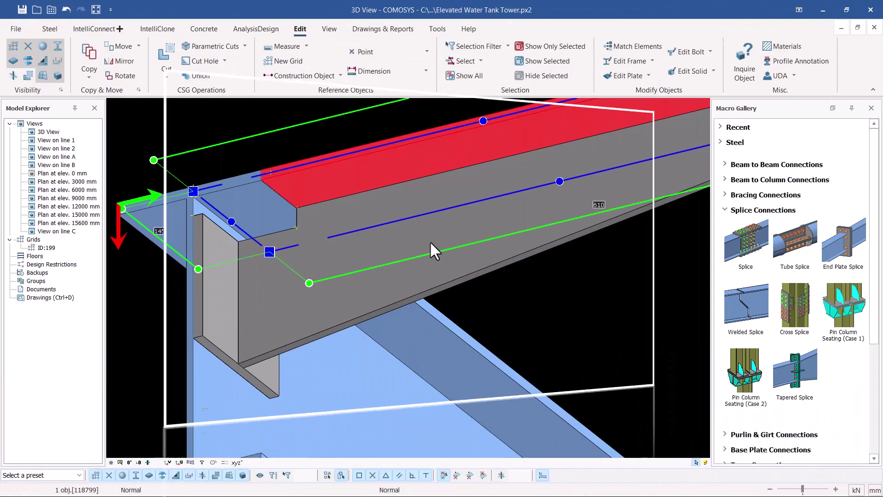
{"action": "left_click", "coordinate": [208, 308]}
{"action": "left_click", "coordinate": [571, 298]}
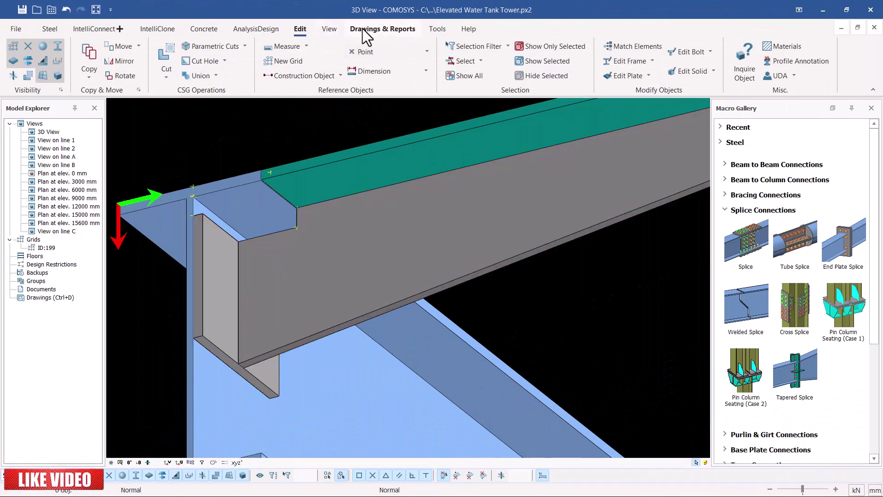
Step: Weld the bracket's tapered web plate to the green top plate with Automatic Two-Object Welding
{"action": "left_click", "coordinate": [49, 29]}
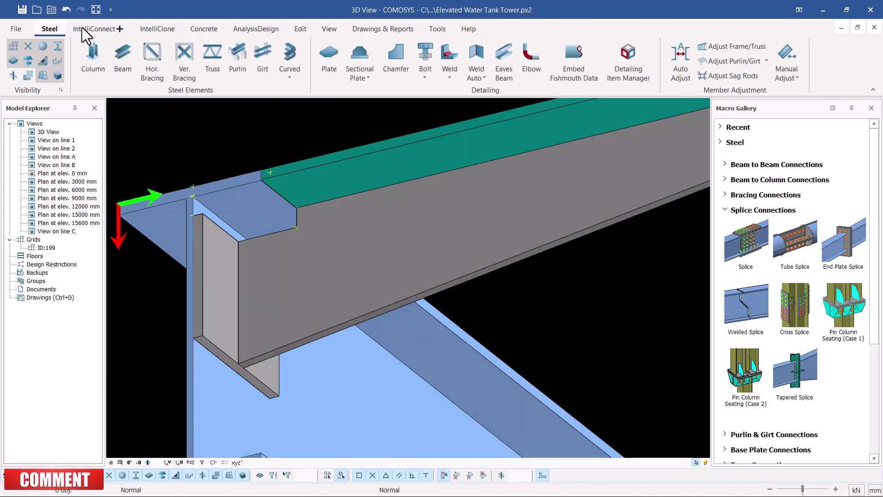
{"action": "left_click", "coordinate": [482, 80]}
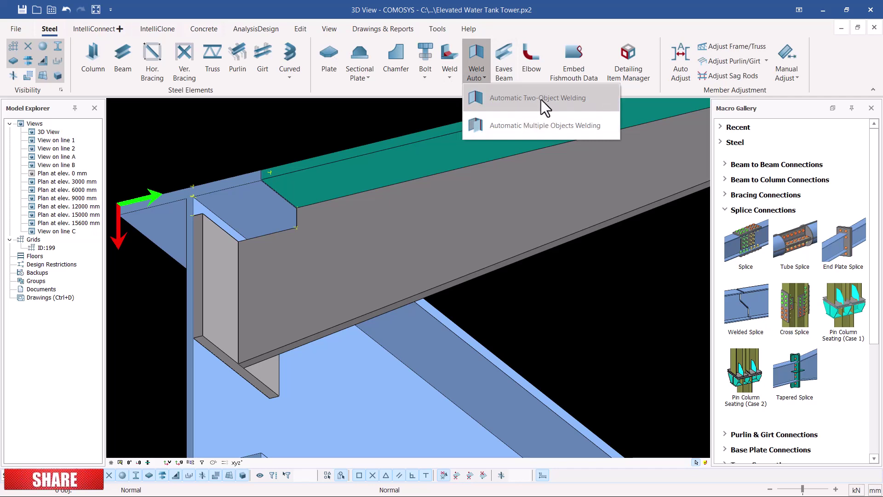
{"action": "left_click", "coordinate": [541, 99]}
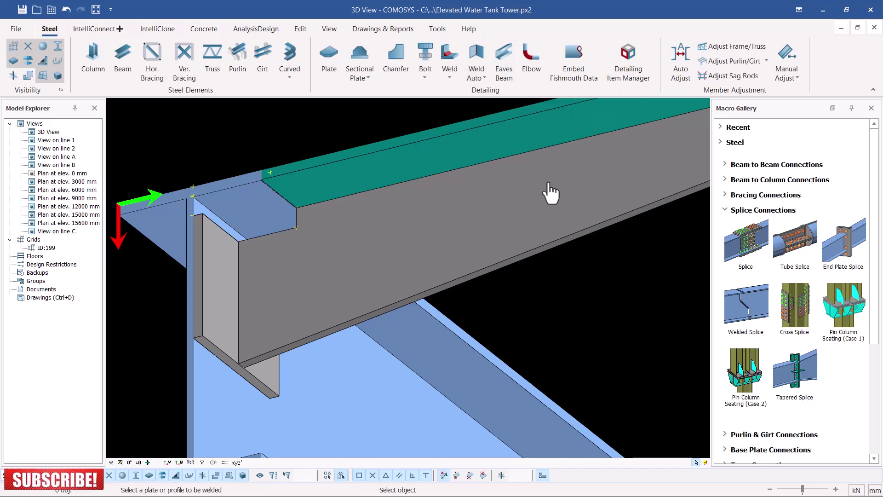
{"action": "left_click", "coordinate": [482, 189]}
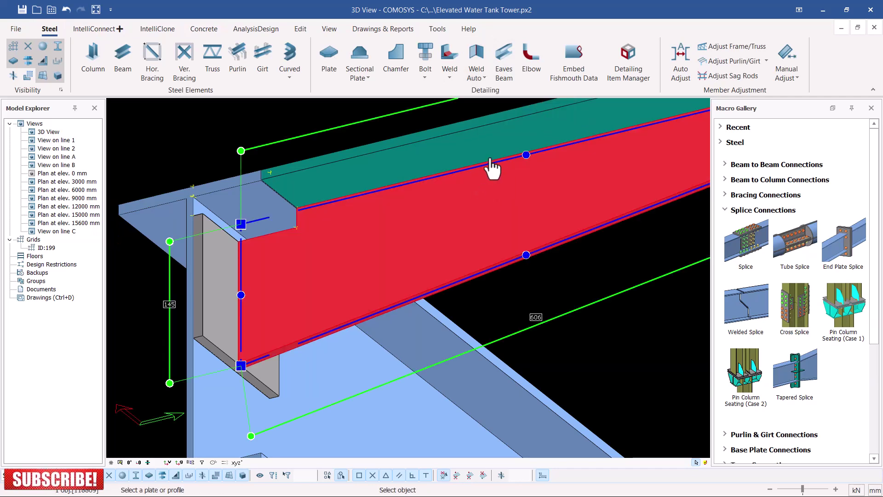
{"action": "left_click", "coordinate": [485, 154]}
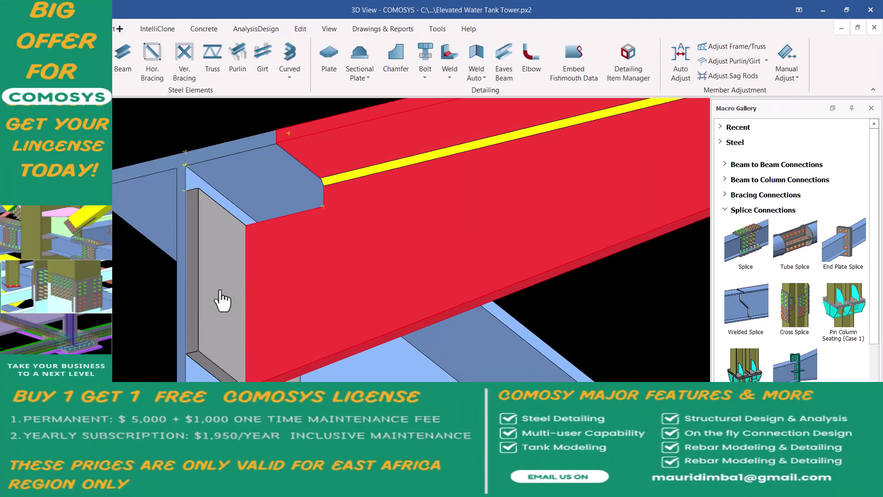
{"action": "left_click", "coordinate": [222, 301]}
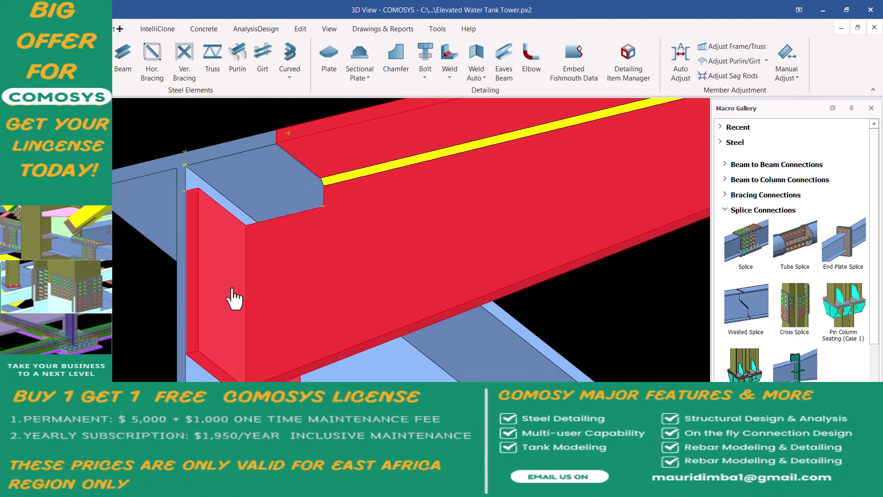
{"action": "left_click", "coordinate": [633, 293]}
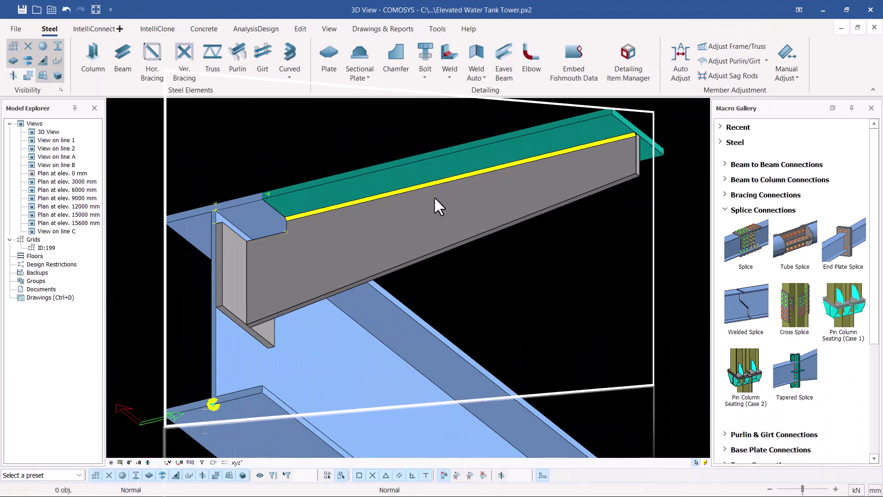
Step: Check which plates belong to the tapered web plate's assembly and whether the end plate is separate
{"action": "left_click", "coordinate": [458, 206]}
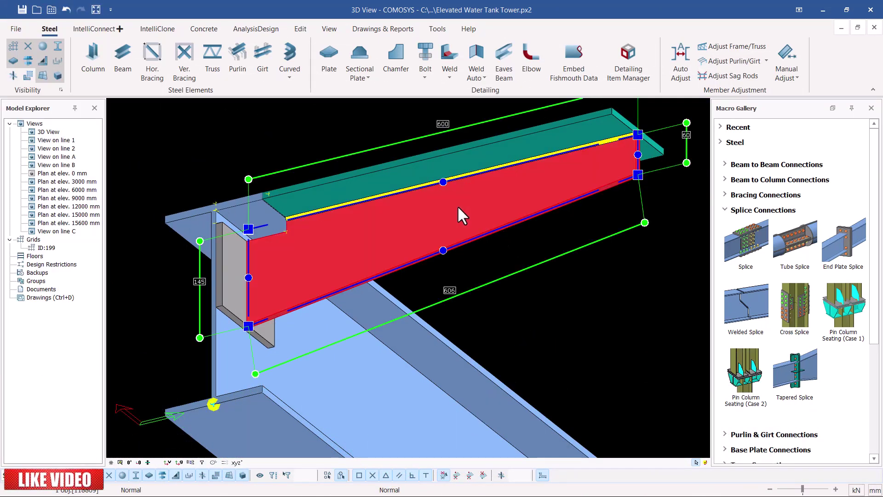
{"action": "right_click", "coordinate": [458, 205]}
{"action": "left_click", "coordinate": [505, 306]}
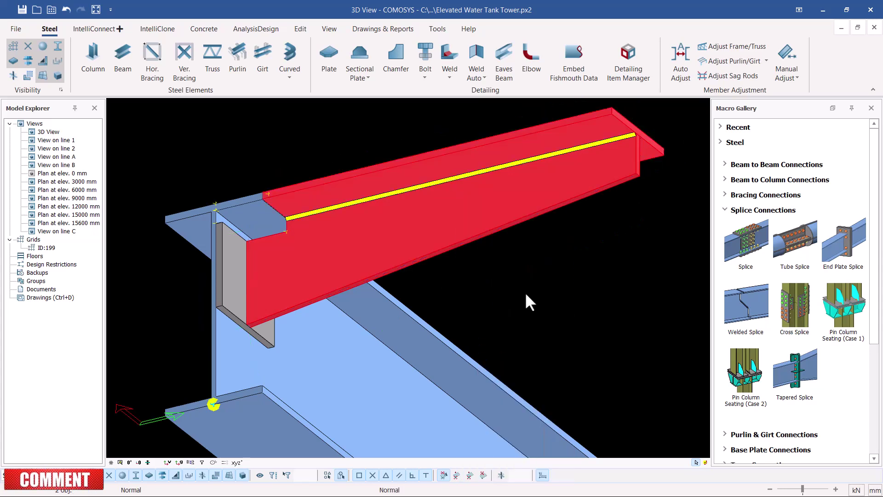
{"action": "left_click", "coordinate": [497, 152]}
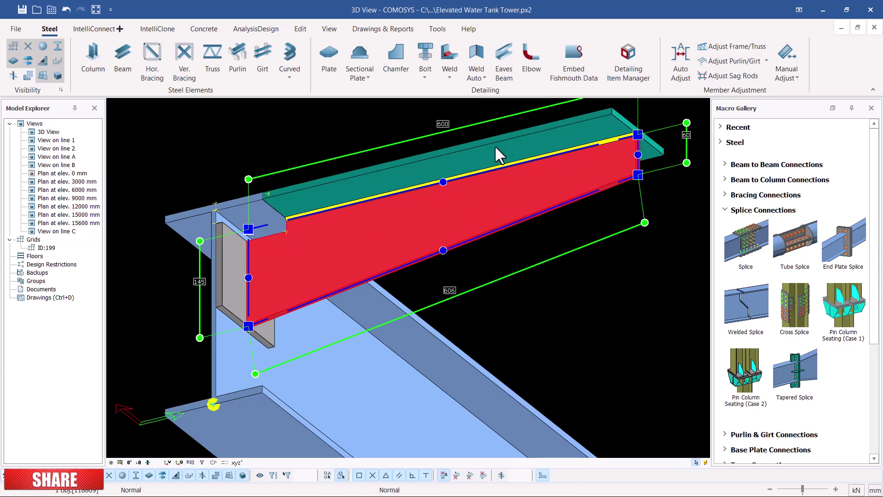
{"action": "left_click", "coordinate": [575, 253]}
{"action": "left_click", "coordinate": [232, 273]}
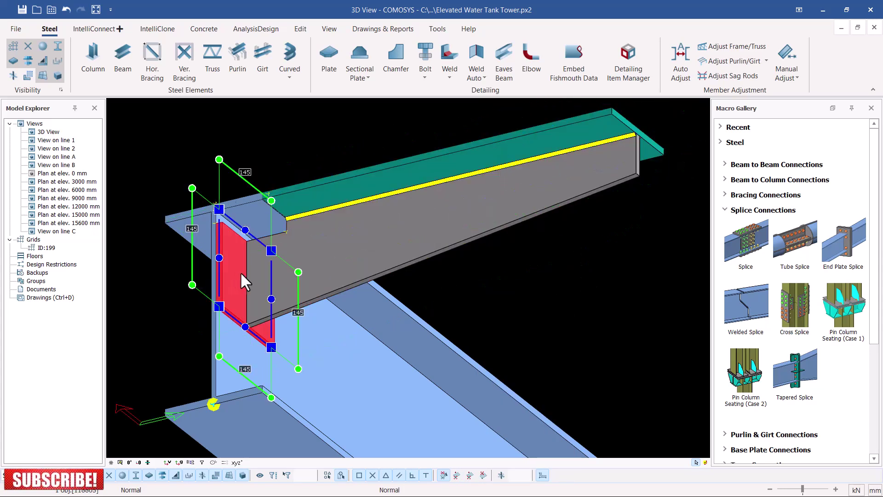
{"action": "left_click", "coordinate": [443, 282]}
Step: Weld the end plate to the tapered web plate with Automatic Two-Object Welding
{"action": "scroll", "coordinate": [269, 299], "scroll_direction": "up", "scroll_amount": 2}
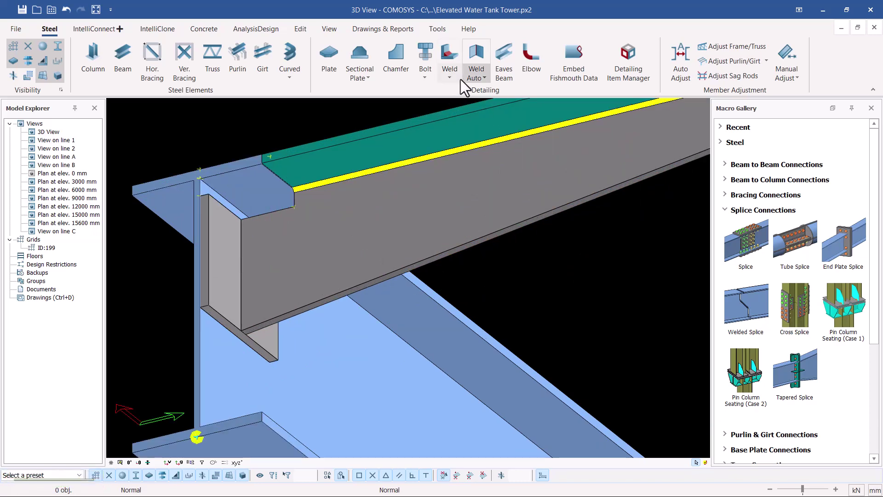
{"action": "left_click", "coordinate": [484, 78]}
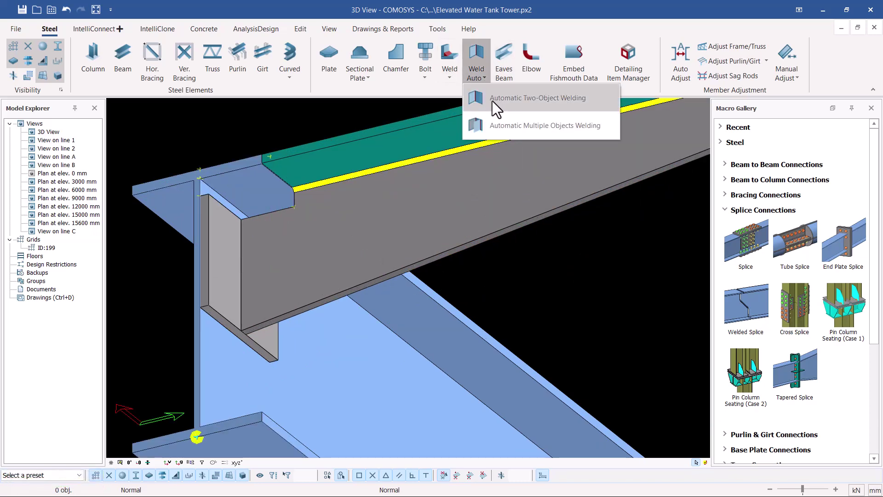
{"action": "left_click", "coordinate": [523, 98]}
{"action": "scroll", "coordinate": [230, 279], "scroll_direction": "up", "scroll_amount": 2}
{"action": "left_click", "coordinate": [226, 277]}
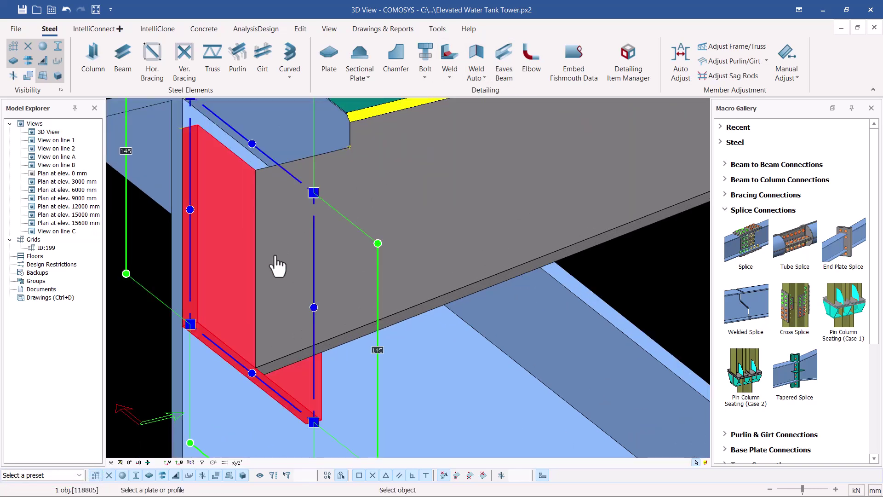
{"action": "left_click", "coordinate": [276, 266]}
{"action": "scroll", "coordinate": [281, 251], "scroll_direction": "down", "scroll_amount": 2}
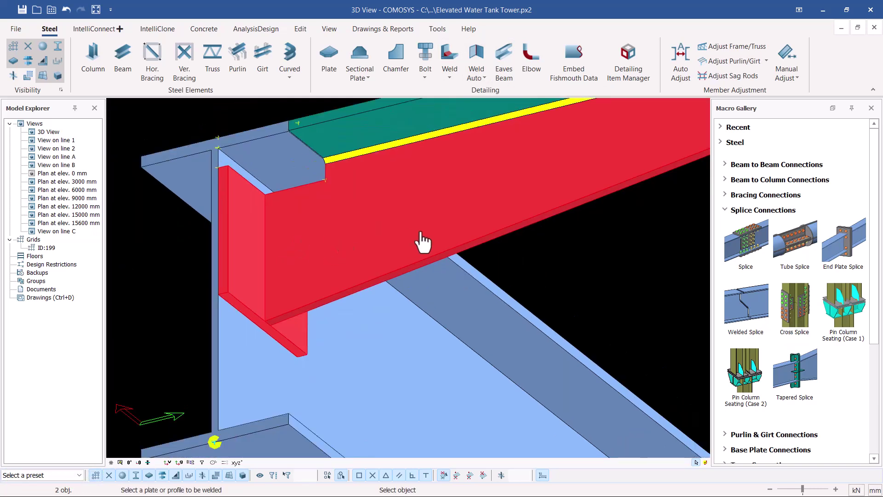
{"action": "left_click", "coordinate": [317, 245]}
{"action": "left_click", "coordinate": [252, 262]}
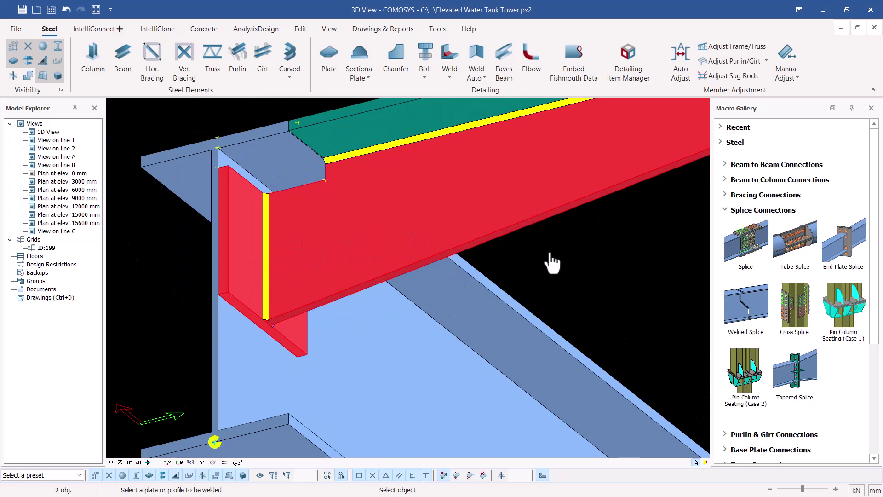
{"action": "key", "text": "Escape"}
{"action": "key", "text": "Escape"}
Step: Select the tapered web plate's full assembly and show only its parts
{"action": "scroll", "coordinate": [420, 244], "scroll_direction": "down", "scroll_amount": 2}
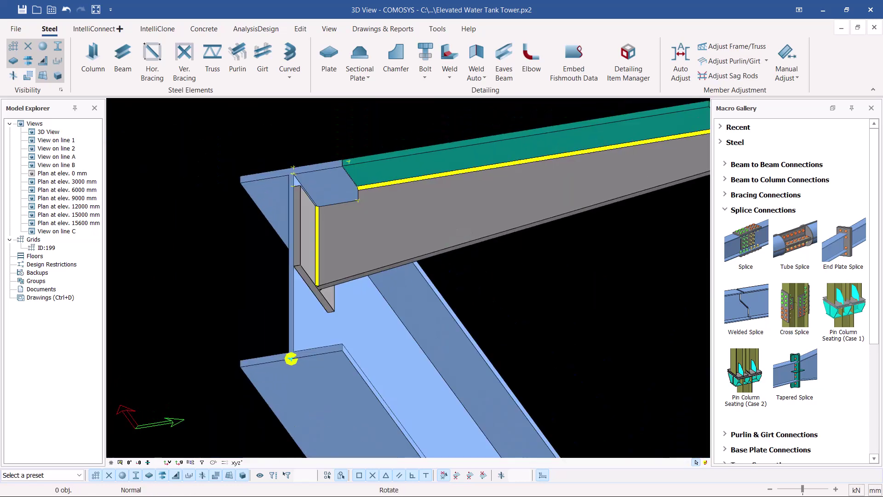
{"action": "left_click", "coordinate": [512, 219]}
{"action": "right_click", "coordinate": [512, 218]}
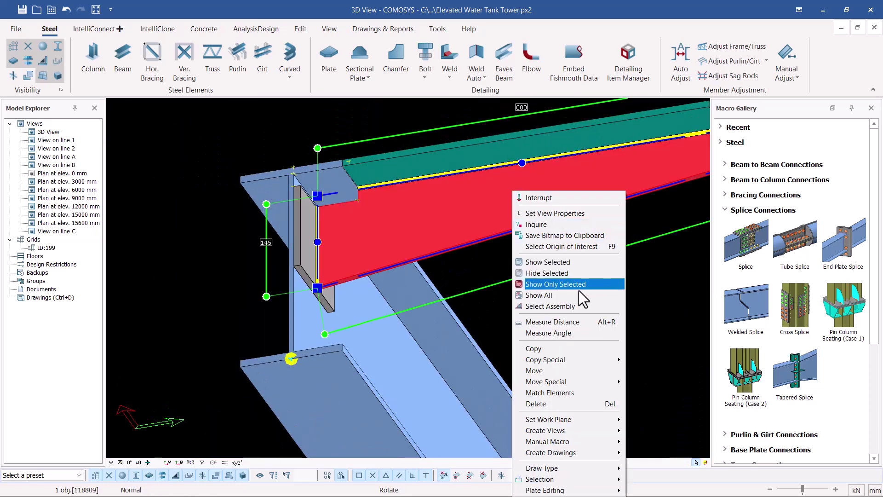
{"action": "left_click", "coordinate": [560, 306]}
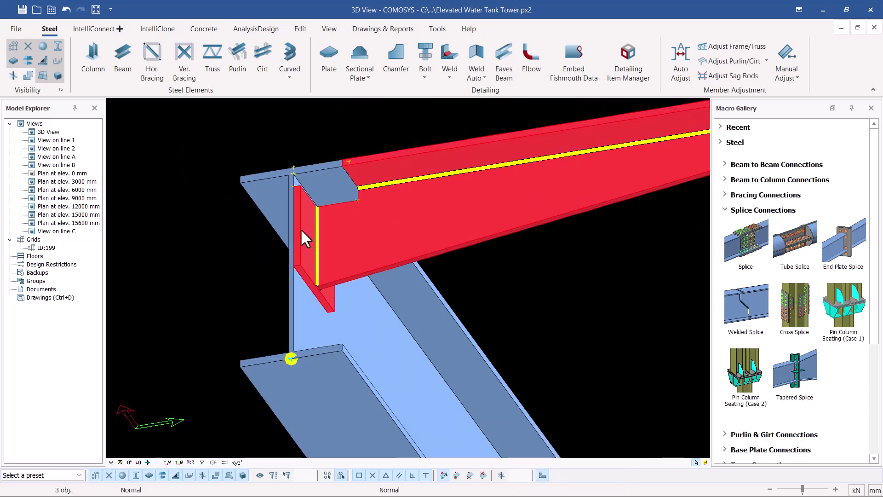
{"action": "right_click", "coordinate": [479, 198]}
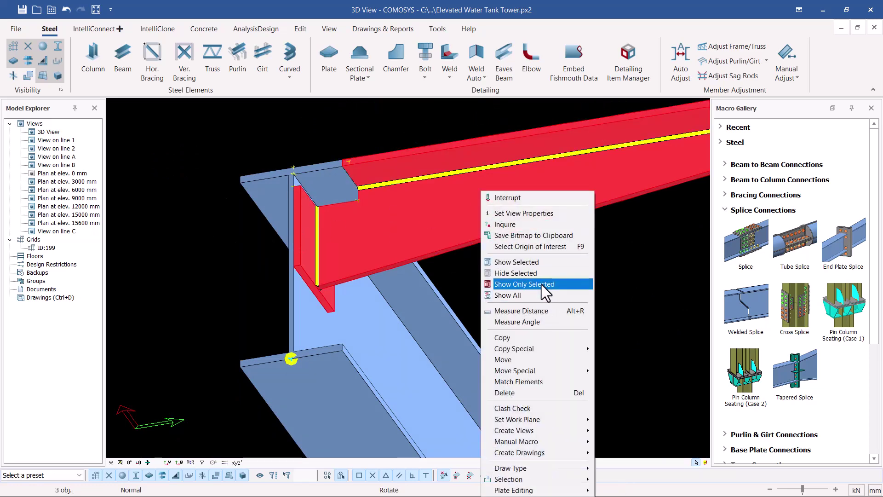
{"action": "left_click", "coordinate": [542, 284]}
{"action": "key", "text": "Escape"}
Step: Examine the isolated bracket assembly up close and restore the display of all objects
{"action": "scroll", "coordinate": [320, 229], "scroll_direction": "up", "scroll_amount": 5}
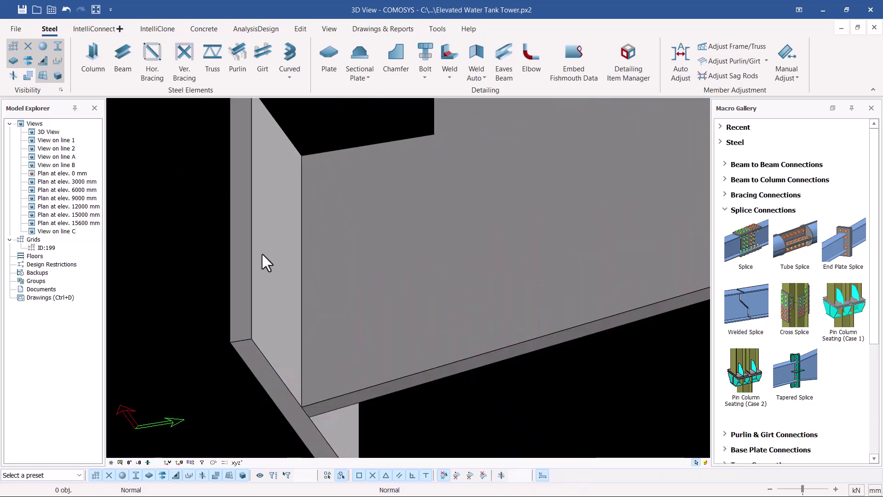
{"action": "scroll", "coordinate": [307, 244], "scroll_direction": "down", "scroll_amount": 7}
{"action": "scroll", "coordinate": [548, 188], "scroll_direction": "up", "scroll_amount": 3}
{"action": "scroll", "coordinate": [549, 189], "scroll_direction": "down", "scroll_amount": 2}
{"action": "scroll", "coordinate": [307, 246], "scroll_direction": "up", "scroll_amount": 6}
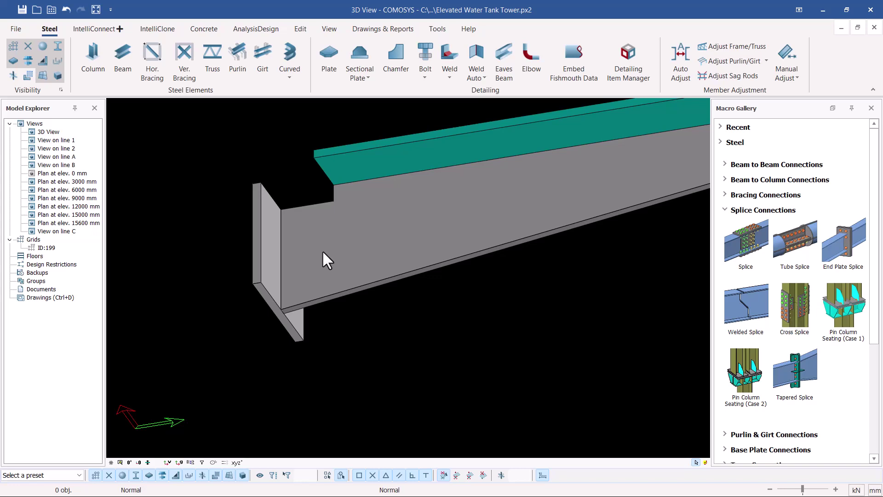
{"action": "right_click", "coordinate": [238, 161]}
{"action": "left_click", "coordinate": [269, 226]}
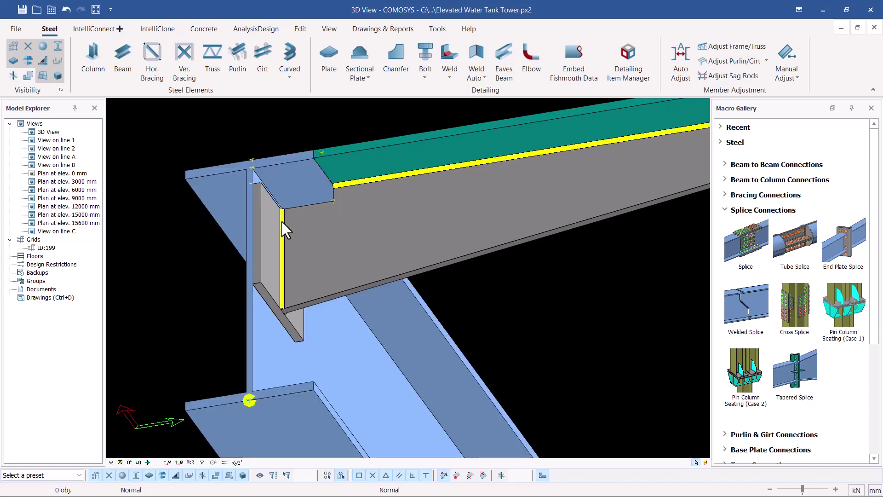
{"action": "middle_click_drag", "start_coordinate": [273, 242], "coordinate": [359, 241]}
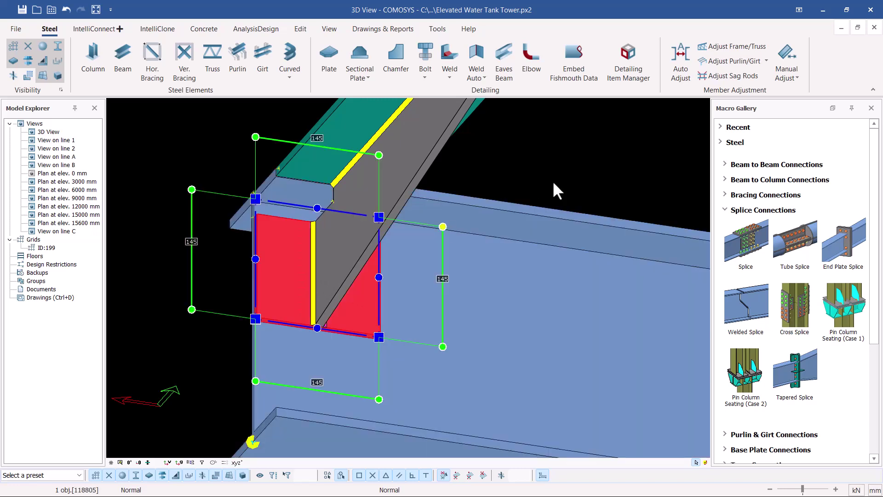
{"action": "scroll", "coordinate": [272, 244], "scroll_direction": "up", "scroll_amount": 3}
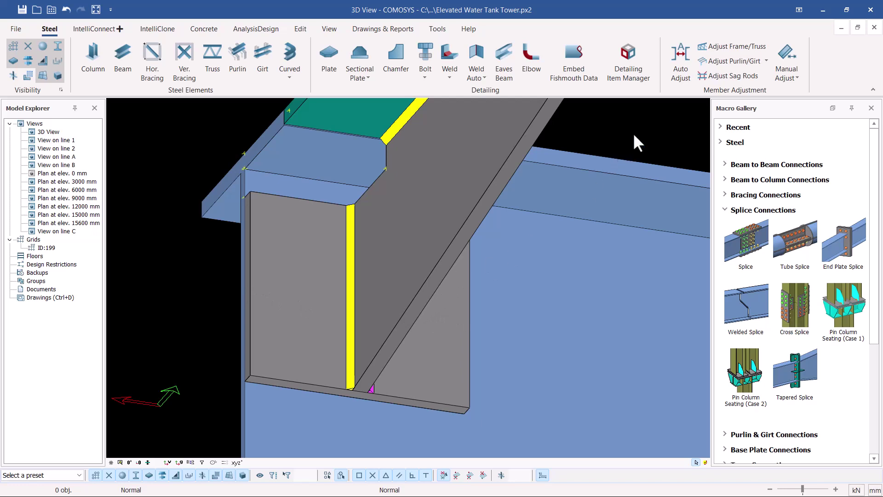
{"action": "left_click", "coordinate": [300, 30]}
{"action": "left_click", "coordinate": [422, 52]}
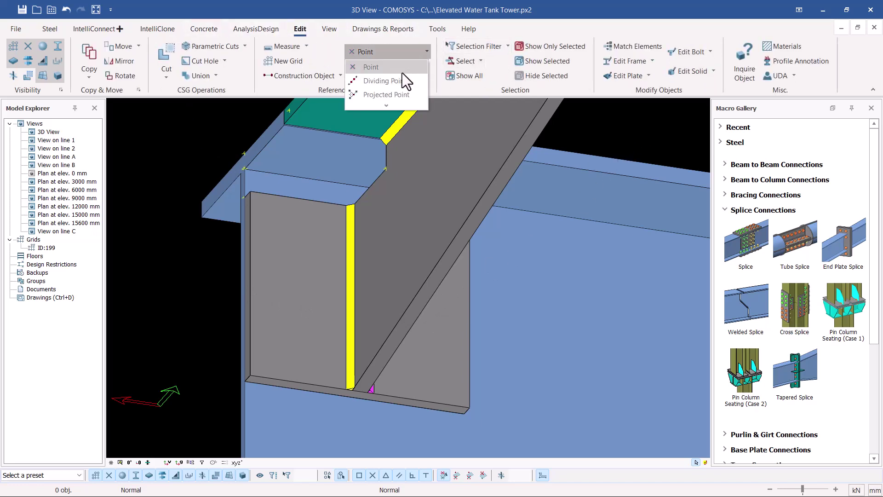
{"action": "left_click", "coordinate": [381, 82]}
{"action": "scroll", "coordinate": [228, 289], "scroll_direction": "up", "scroll_amount": 3}
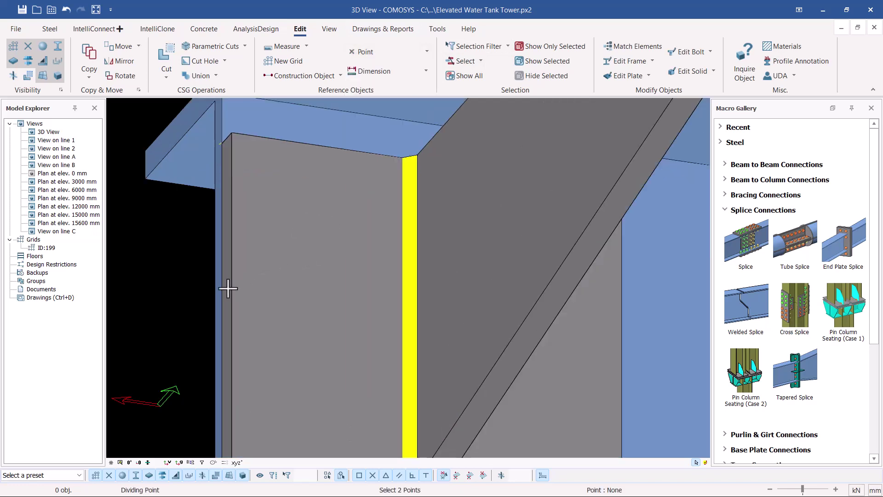
{"action": "left_click", "coordinate": [229, 303]}
{"action": "scroll", "coordinate": [228, 303], "scroll_direction": "down", "scroll_amount": 3}
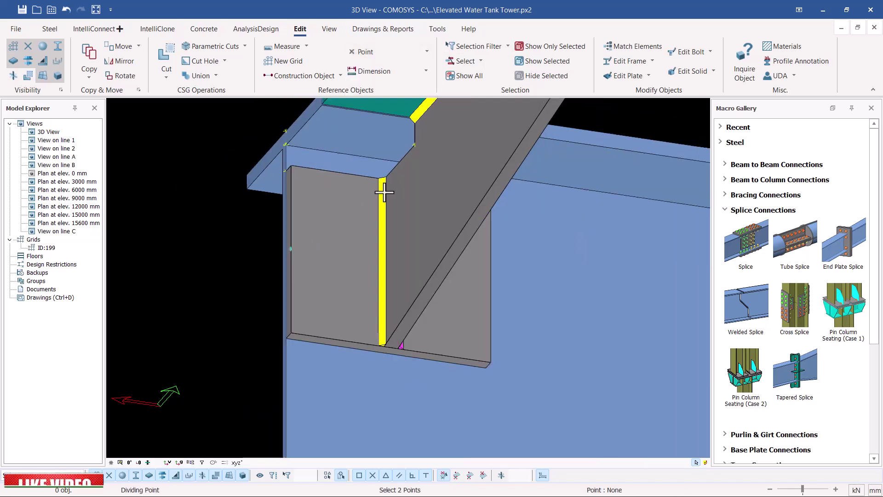
{"action": "scroll", "coordinate": [515, 272], "scroll_direction": "up", "scroll_amount": 4}
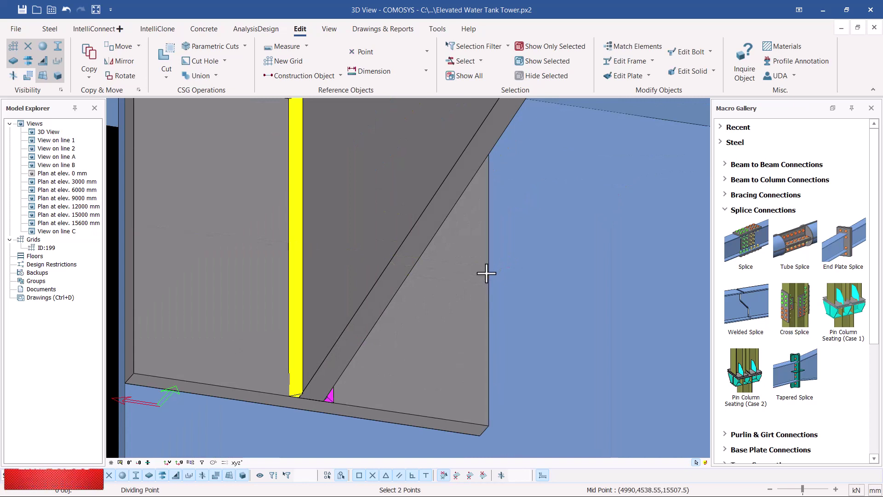
{"action": "right_click", "coordinate": [550, 236]}
{"action": "left_click", "coordinate": [565, 238]}
{"action": "scroll", "coordinate": [465, 243], "scroll_direction": "down", "scroll_amount": 2}
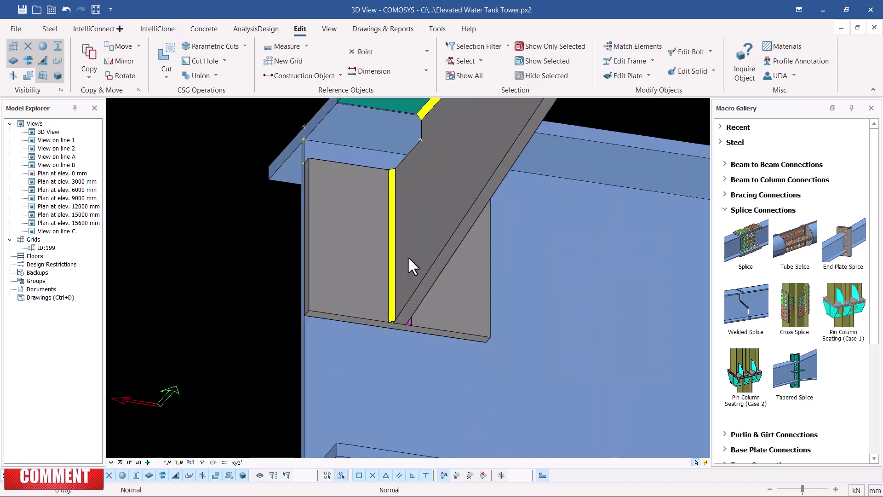
Step: Make one linear copy of the point at the end plate's centre, offset -60 mm in X, working in wireframe display
{"action": "middle_click_drag", "start_coordinate": [408, 255], "coordinate": [483, 257]}
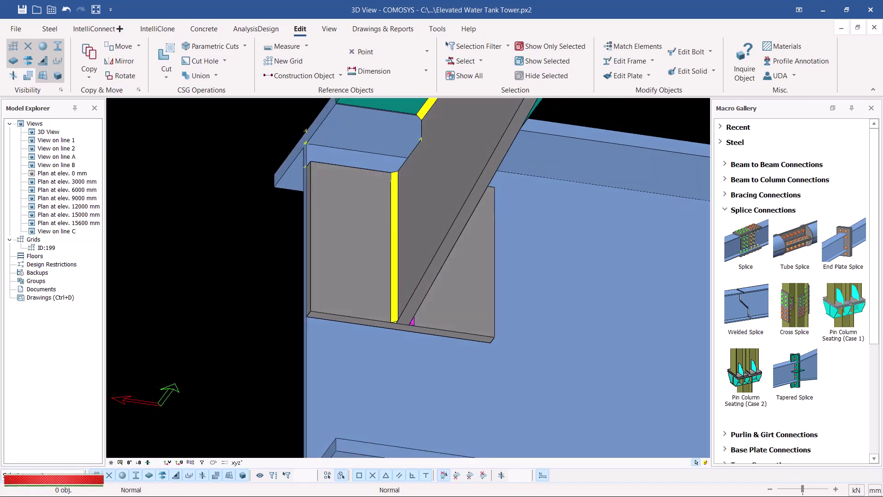
{"action": "key", "text": "ctrl+1"}
{"action": "scroll", "coordinate": [386, 253], "scroll_direction": "up", "scroll_amount": 3}
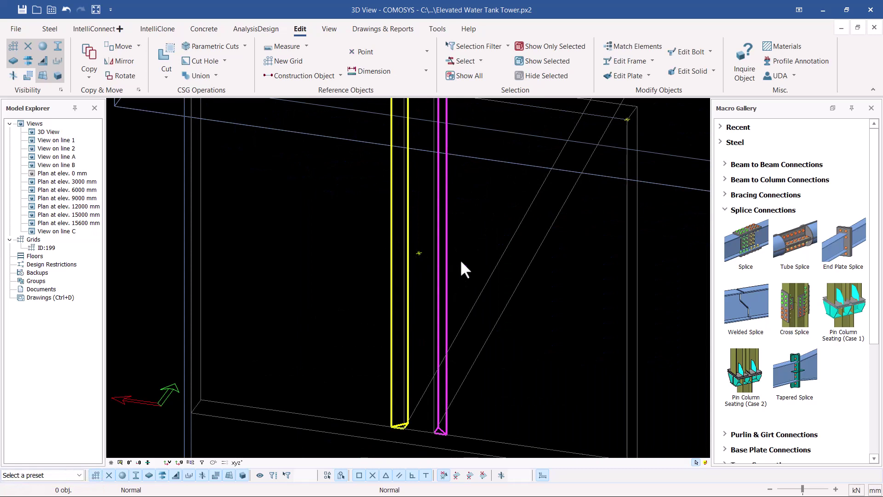
{"action": "right_click", "coordinate": [417, 253]}
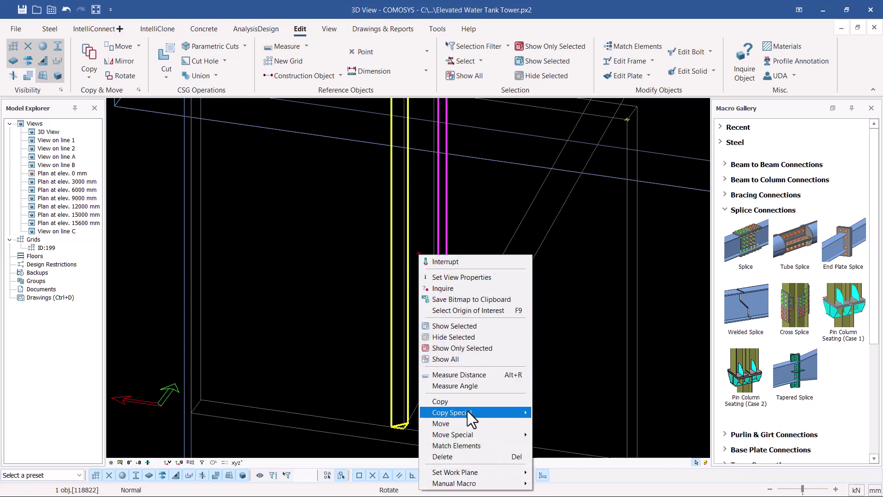
{"action": "mouse_move", "coordinate": [493, 410]}
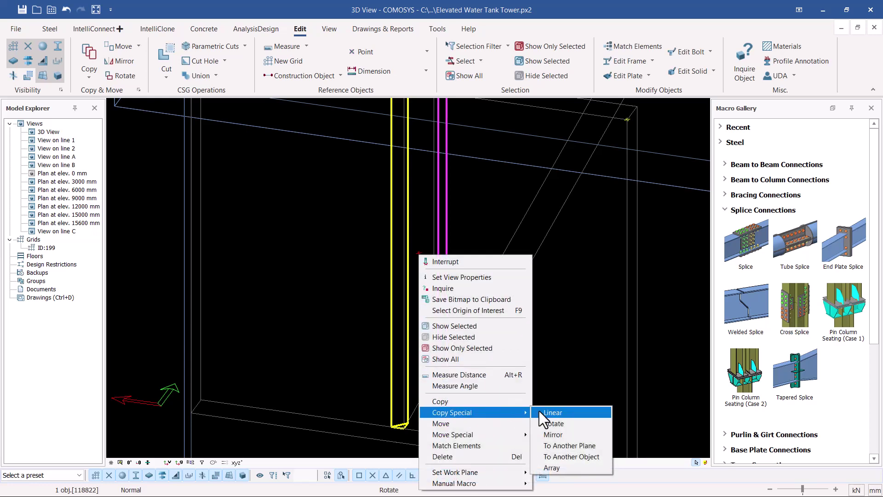
{"action": "left_click", "coordinate": [543, 411]}
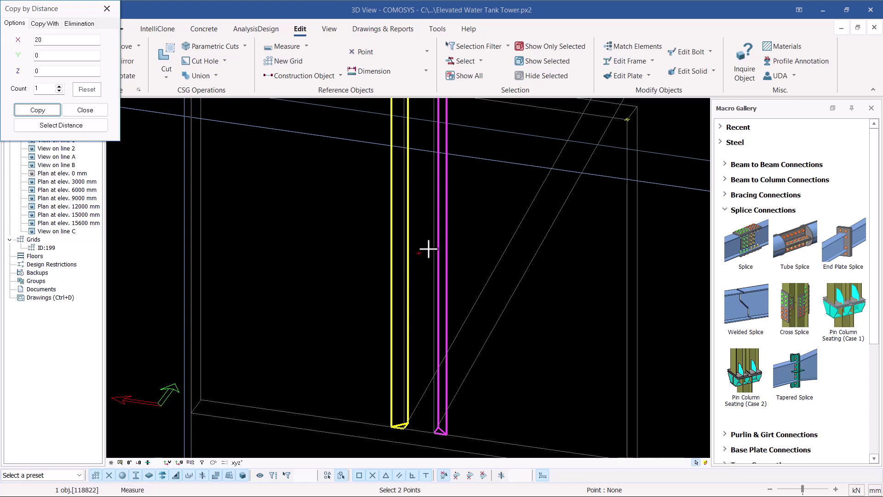
{"action": "left_click", "coordinate": [44, 45]}
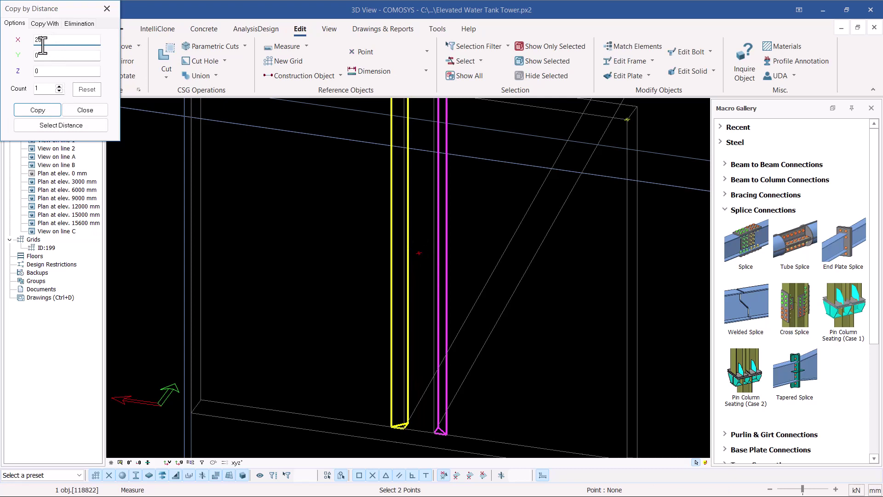
{"action": "left_click_drag", "start_coordinate": [42, 45], "coordinate": [26, 42]}
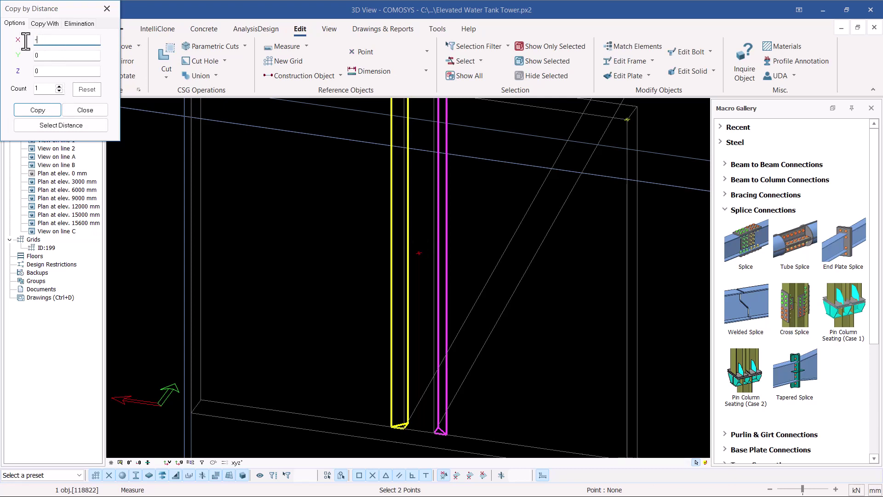
{"action": "type", "text": "-60"}
{"action": "left_click", "coordinate": [38, 110]}
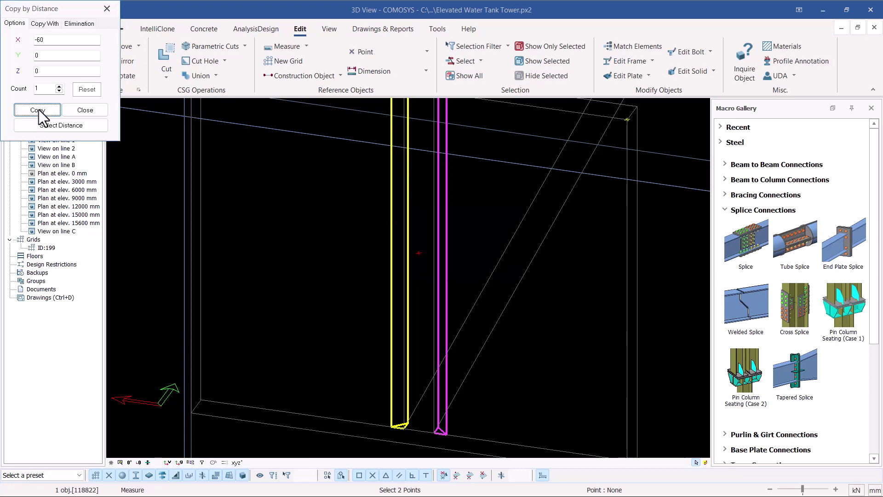
{"action": "left_click", "coordinate": [85, 110]}
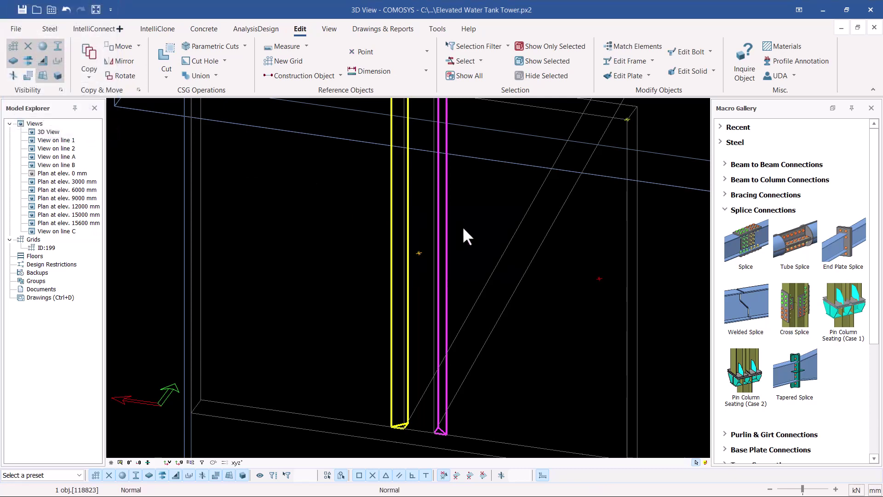
Step: Try to bolt the beam to the end plate with a Bolt Group whose X direction runs from the plate's centre point to its copy
{"action": "scroll", "coordinate": [462, 225], "scroll_direction": "down", "scroll_amount": 3}
{"action": "mouse_move", "coordinate": [539, 269]}
{"action": "middle_mouse_down"}
{"action": "mouse_move", "coordinate": [545, 282]}
{"action": "mouse_move", "coordinate": [548, 272]}
{"action": "middle_mouse_up"}
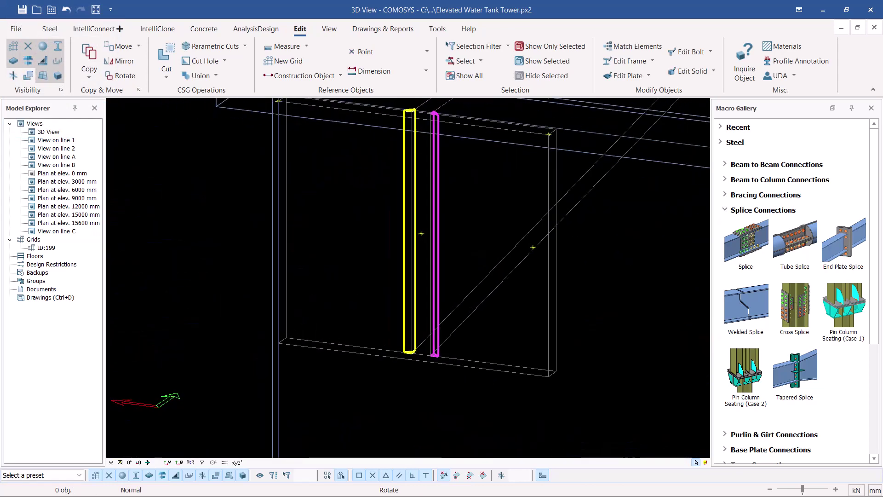
{"action": "scroll", "coordinate": [501, 280], "scroll_direction": "down", "scroll_amount": 4}
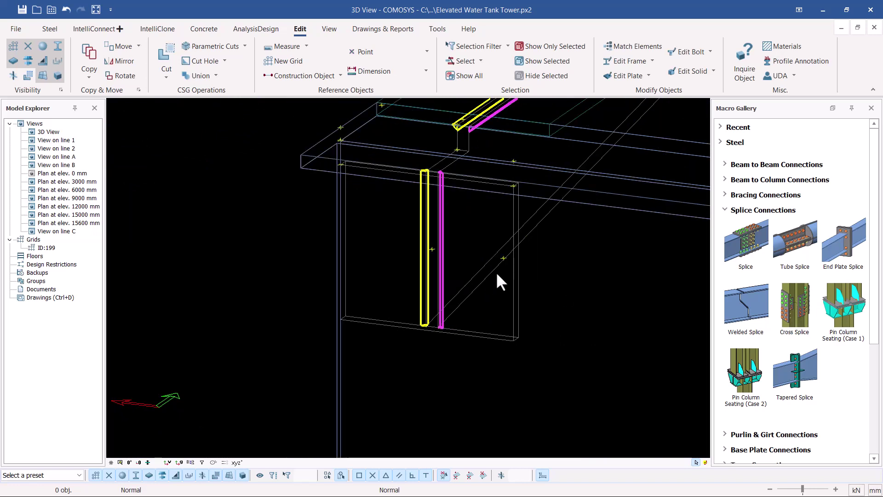
{"action": "scroll", "coordinate": [507, 262], "scroll_direction": "up", "scroll_amount": 5}
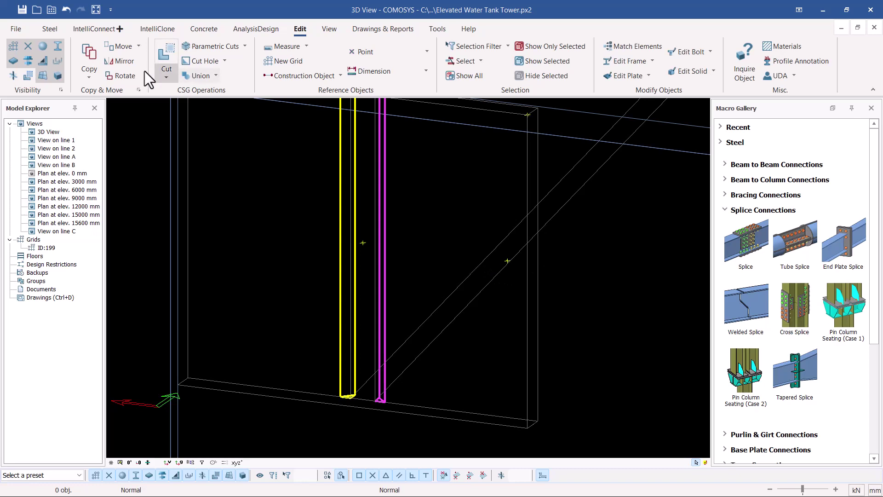
{"action": "left_click", "coordinate": [48, 29]}
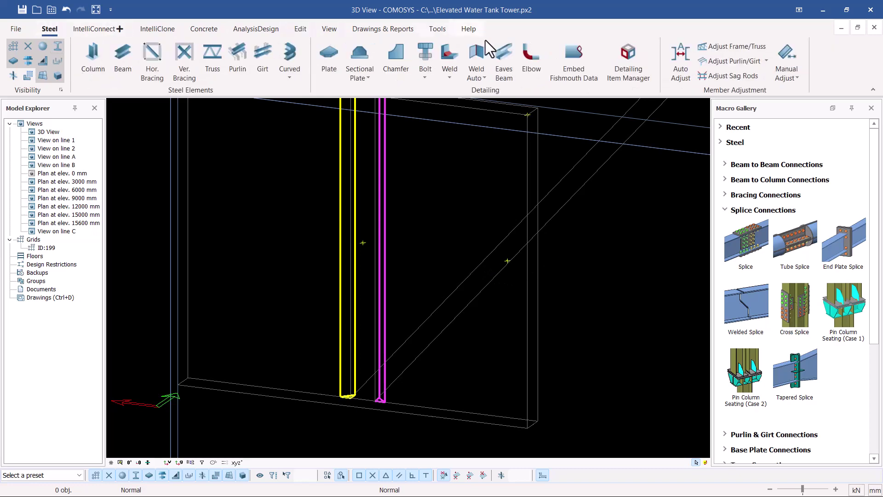
{"action": "left_click", "coordinate": [425, 78]}
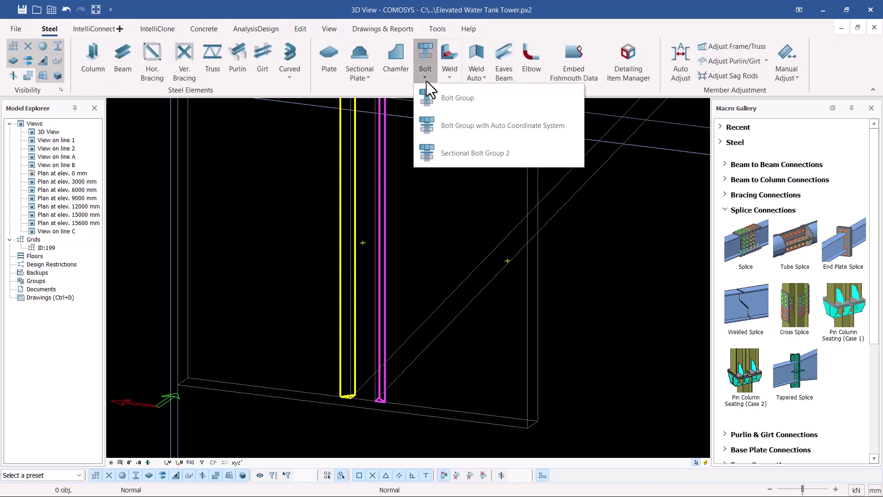
{"action": "left_click", "coordinate": [448, 99]}
{"action": "scroll", "coordinate": [333, 214], "scroll_direction": "down", "scroll_amount": 3}
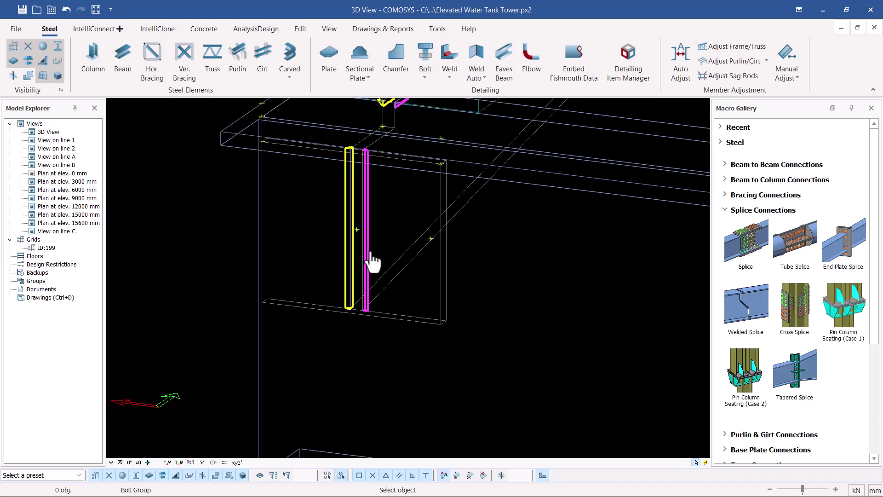
{"action": "left_click", "coordinate": [261, 346]}
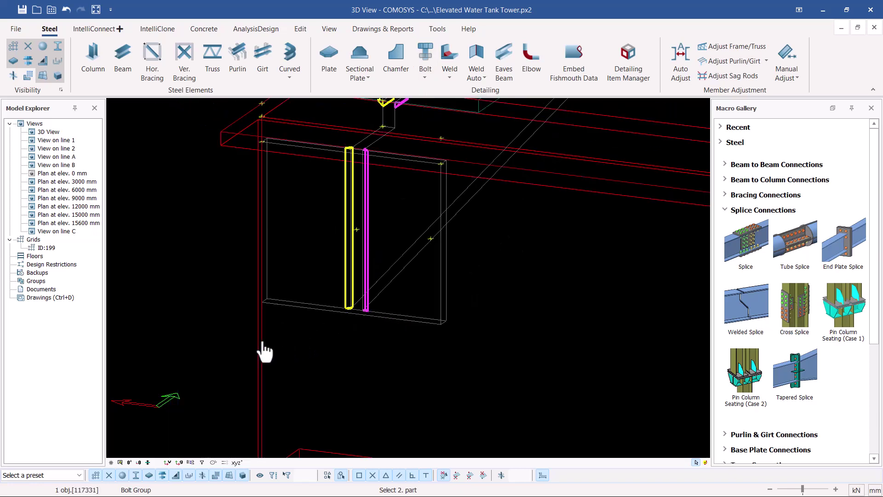
{"action": "left_click", "coordinate": [292, 303]}
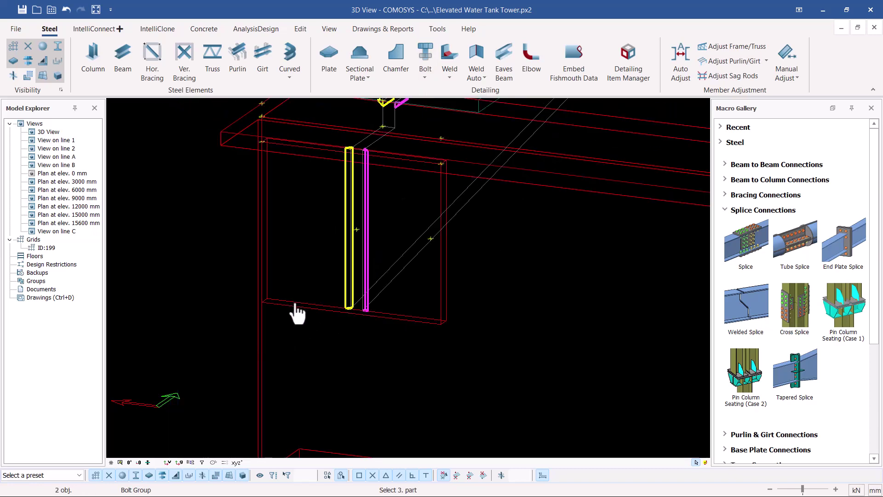
{"action": "right_click", "coordinate": [512, 240]}
{"action": "scroll", "coordinate": [381, 242], "scroll_direction": "up", "scroll_amount": 2}
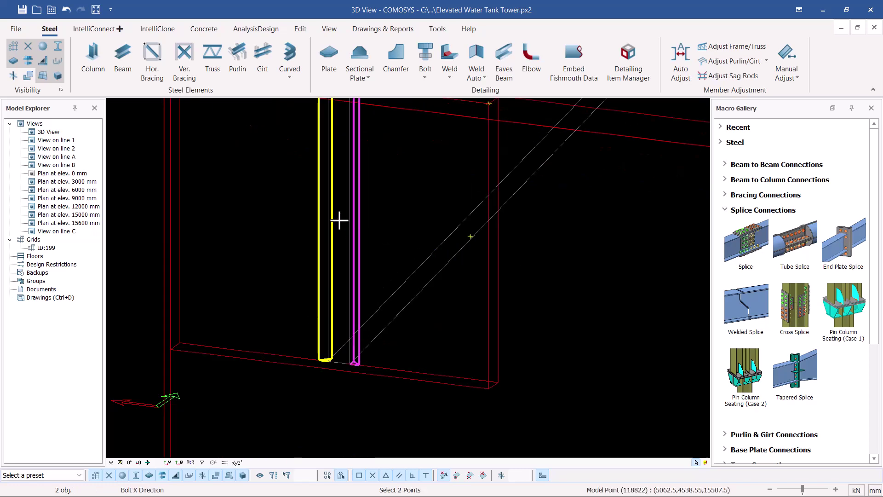
{"action": "left_click", "coordinate": [339, 220]}
{"action": "left_click", "coordinate": [470, 236]}
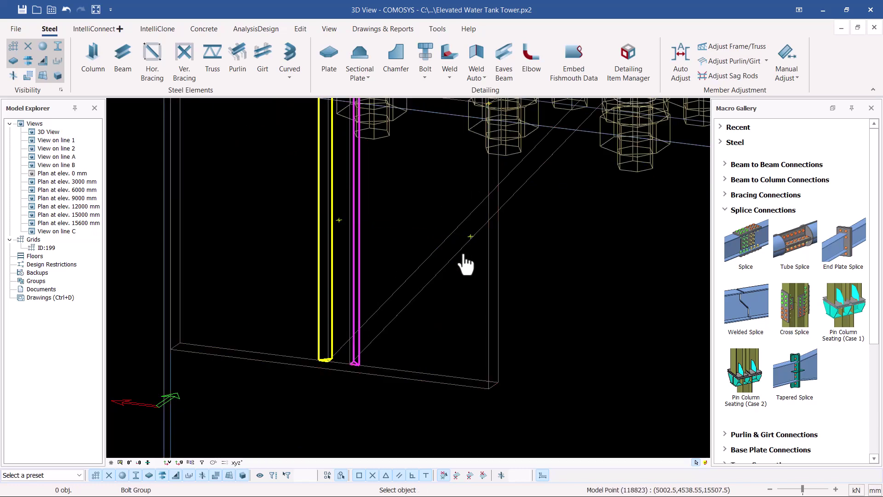
{"action": "scroll", "coordinate": [476, 278], "scroll_direction": "down", "scroll_amount": 2}
{"action": "right_click", "coordinate": [547, 257]}
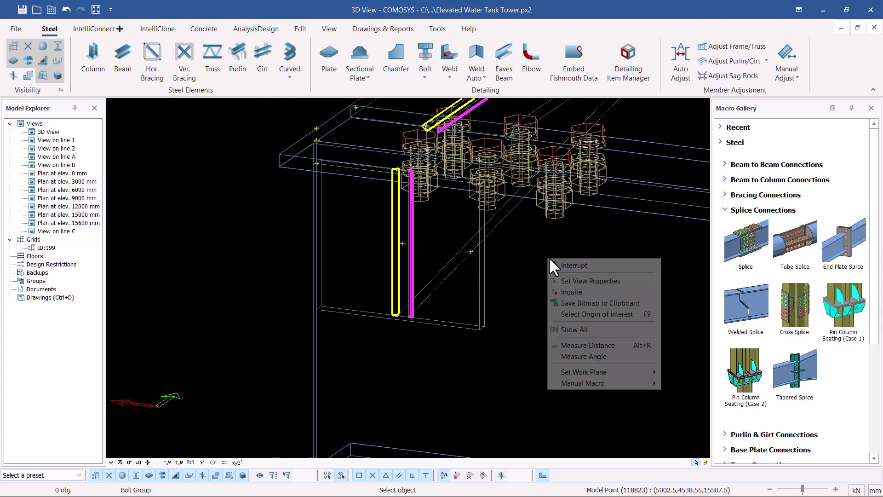
{"action": "left_click", "coordinate": [575, 266]}
Step: Inspect the bolts' placement on the beam in shaded display and undo the bolt group
{"action": "key", "text": "ctrl+4"}
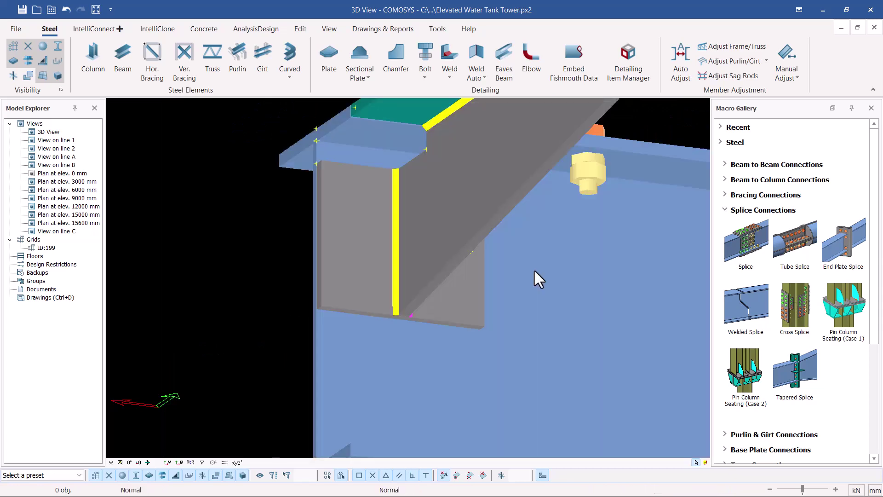
{"action": "scroll", "coordinate": [476, 240], "scroll_direction": "down", "scroll_amount": 2}
{"action": "left_click", "coordinate": [468, 230]}
{"action": "middle_click_drag", "start_coordinate": [468, 230], "coordinate": [492, 254]}
{"action": "scroll", "coordinate": [478, 267], "scroll_direction": "down", "scroll_amount": 4}
{"action": "scroll", "coordinate": [470, 221], "scroll_direction": "up", "scroll_amount": 2}
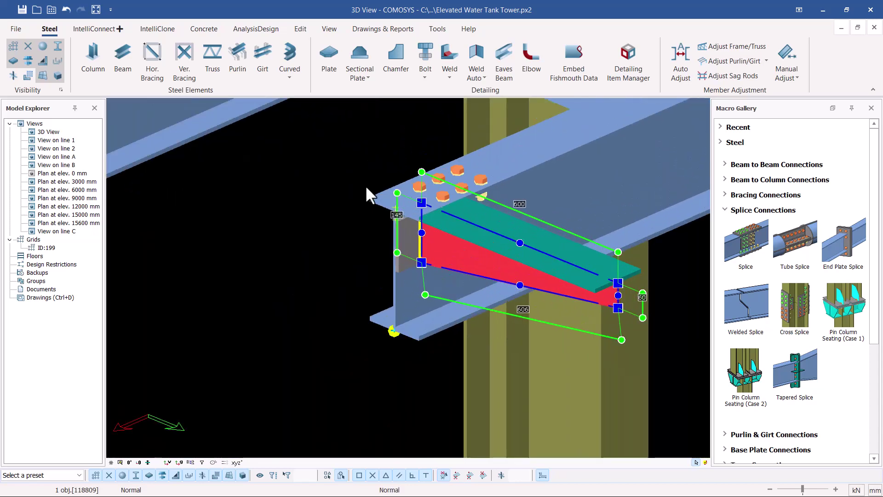
{"action": "left_click", "coordinate": [341, 185]}
{"action": "scroll", "coordinate": [422, 225], "scroll_direction": "up", "scroll_amount": 1}
{"action": "scroll", "coordinate": [421, 225], "scroll_direction": "up", "scroll_amount": 1}
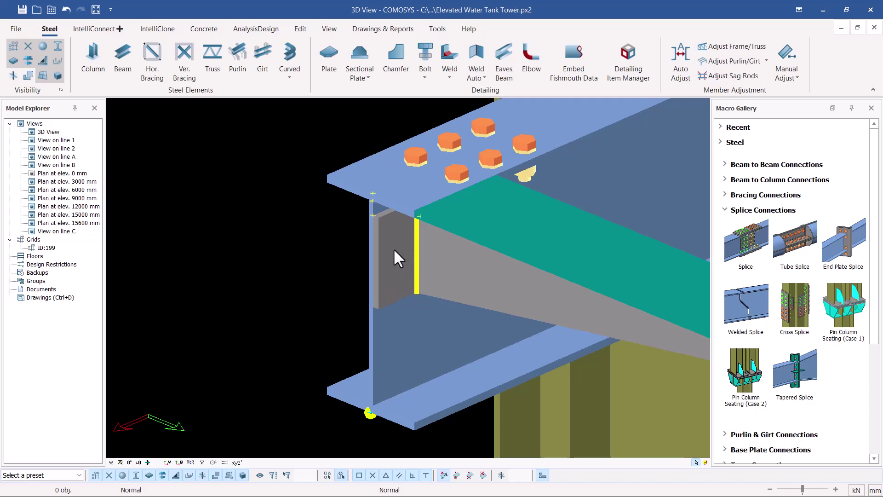
{"action": "left_click", "coordinate": [66, 9]}
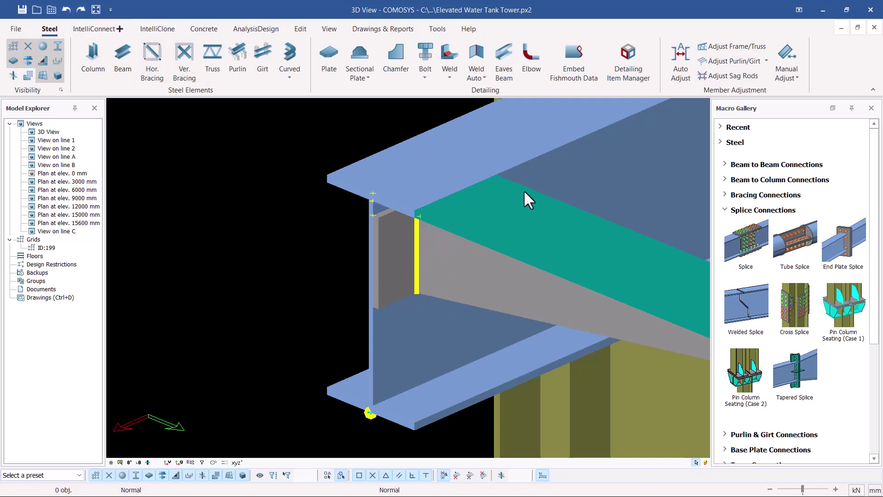
Step: Set the workplane to the front surface of the end plate
{"action": "left_click", "coordinate": [329, 29]}
{"action": "left_click", "coordinate": [510, 79]}
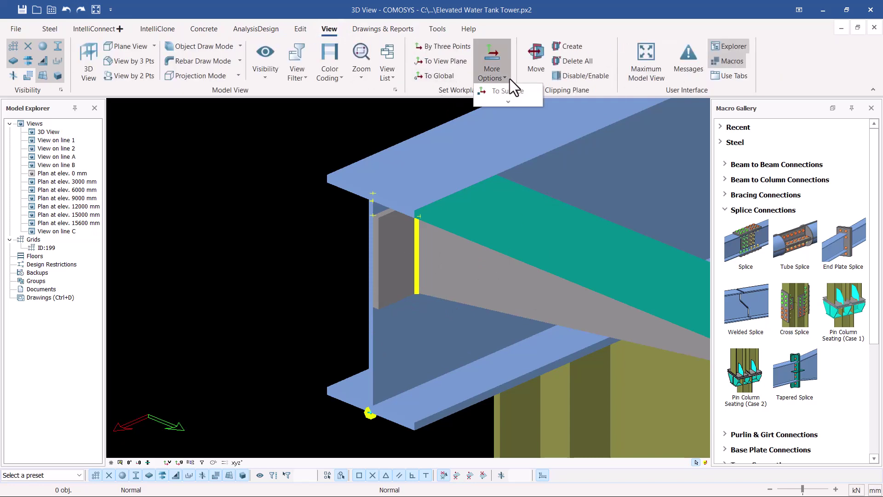
{"action": "left_click", "coordinate": [512, 91]}
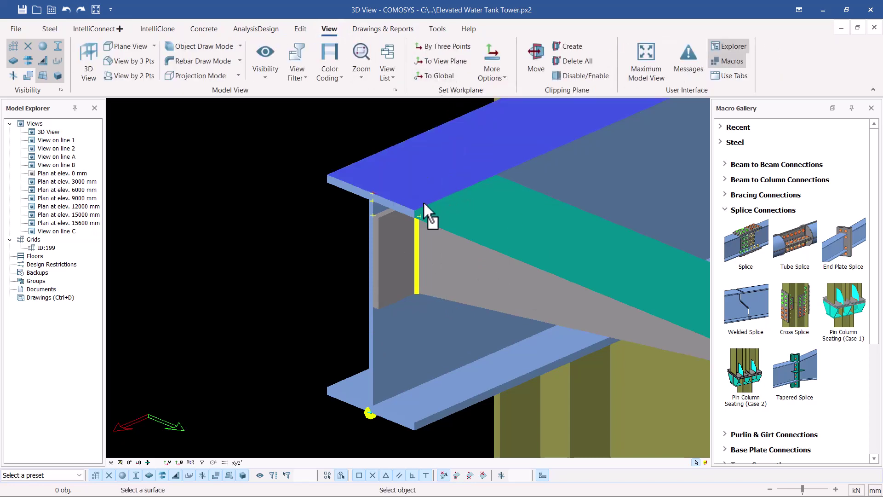
{"action": "left_click", "coordinate": [390, 225]}
{"action": "right_click", "coordinate": [258, 181]}
{"action": "left_click", "coordinate": [271, 187]}
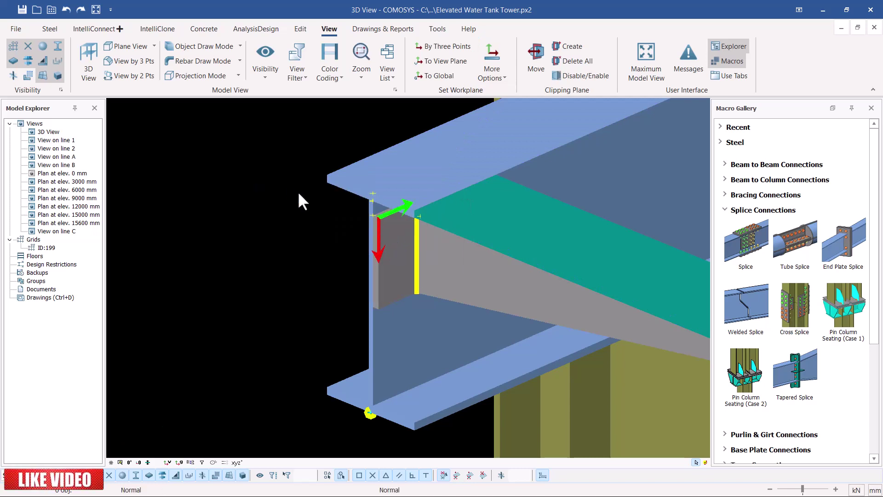
Step: Bolt the end plate to the beam with a Bolt Group whose X direction runs from the plate's centre point to its copy, working in wireframe display
{"action": "middle_click_drag", "start_coordinate": [436, 234], "coordinate": [426, 211]}
{"action": "scroll", "coordinate": [466, 257], "scroll_direction": "up", "scroll_amount": 5}
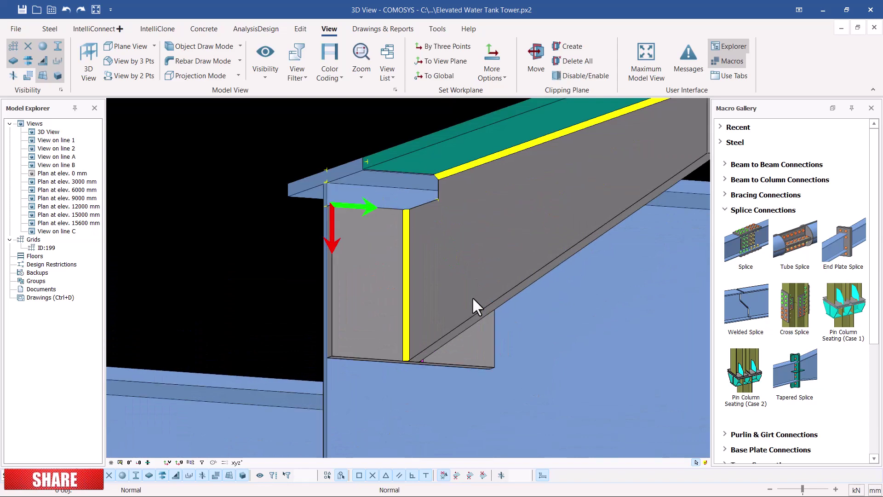
{"action": "key", "text": "w"}
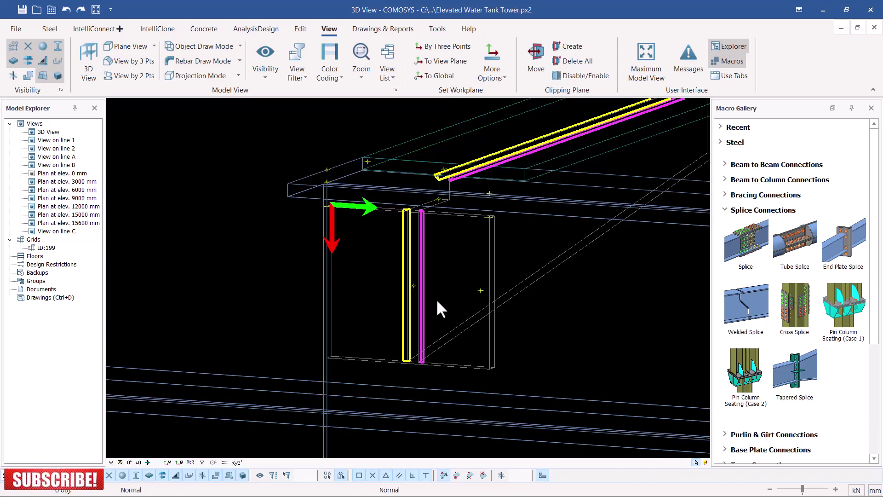
{"action": "scroll", "coordinate": [437, 299], "scroll_direction": "up", "scroll_amount": 2}
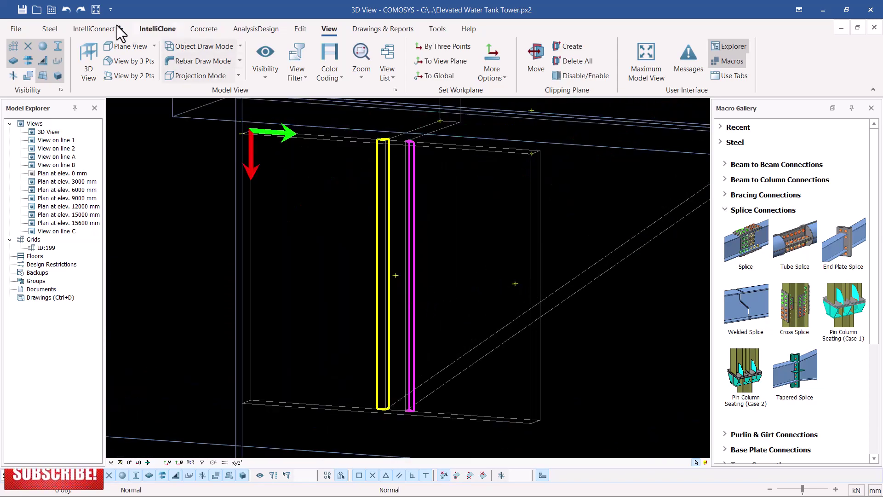
{"action": "left_click", "coordinate": [49, 29]}
{"action": "left_click", "coordinate": [425, 77]}
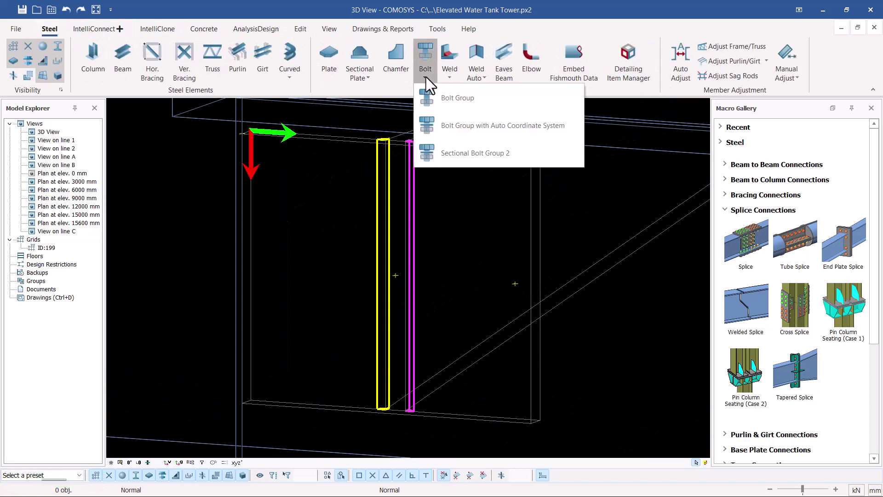
{"action": "left_click", "coordinate": [450, 99]}
{"action": "scroll", "coordinate": [320, 322], "scroll_direction": "up", "scroll_amount": 3}
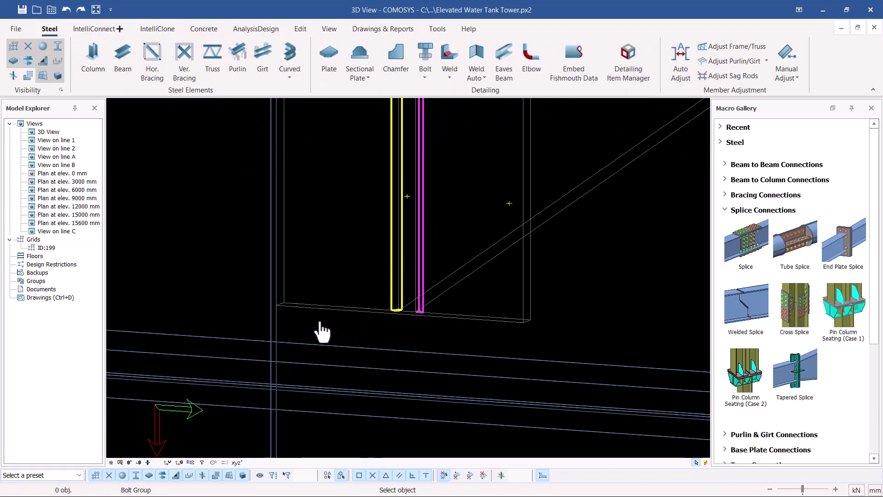
{"action": "left_click", "coordinate": [287, 305]}
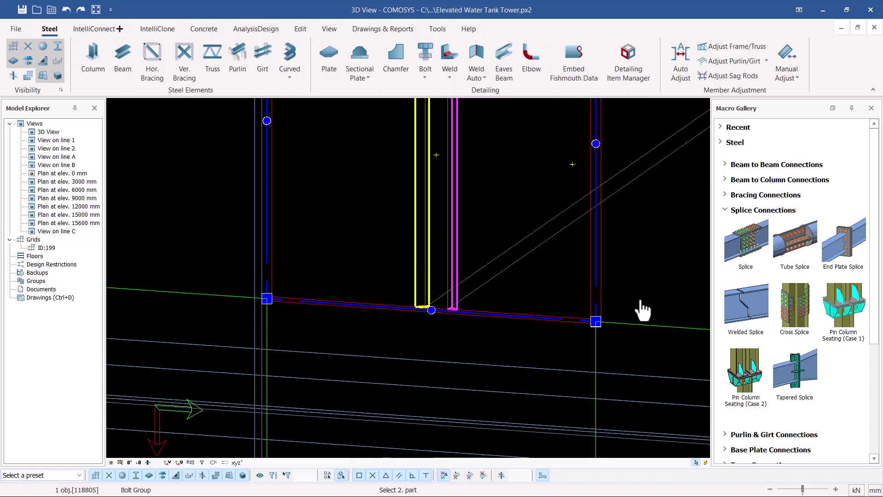
{"action": "left_click", "coordinate": [259, 339]}
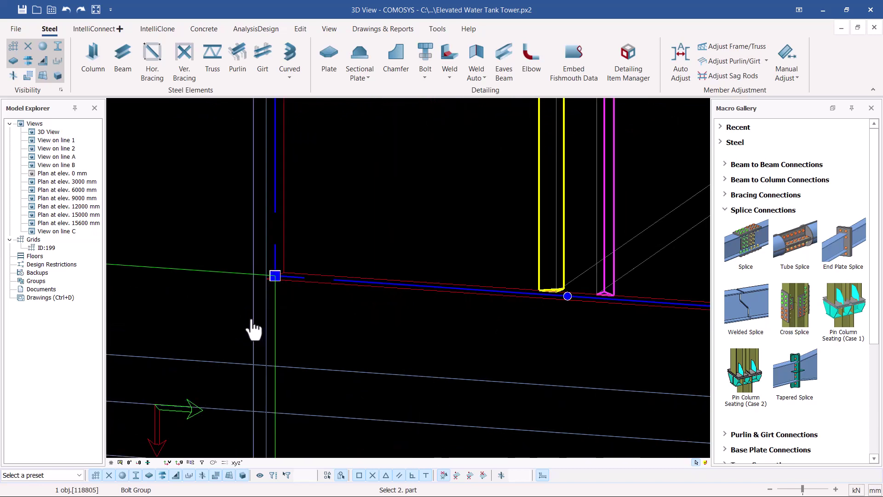
{"action": "key", "text": "Return"}
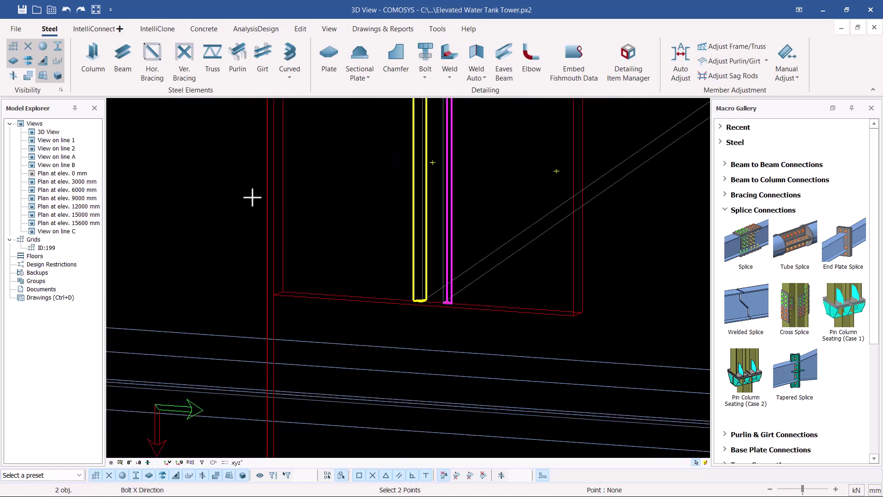
{"action": "scroll", "coordinate": [449, 173], "scroll_direction": "up", "scroll_amount": 1}
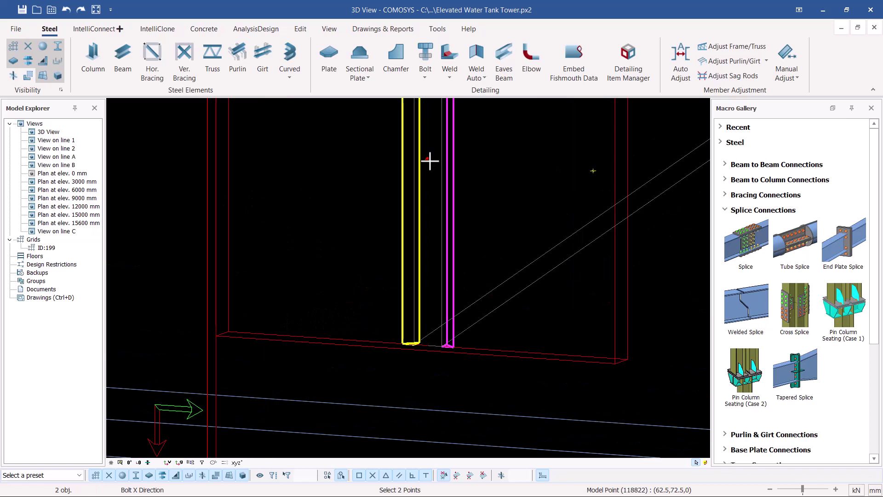
{"action": "left_click", "coordinate": [426, 160]}
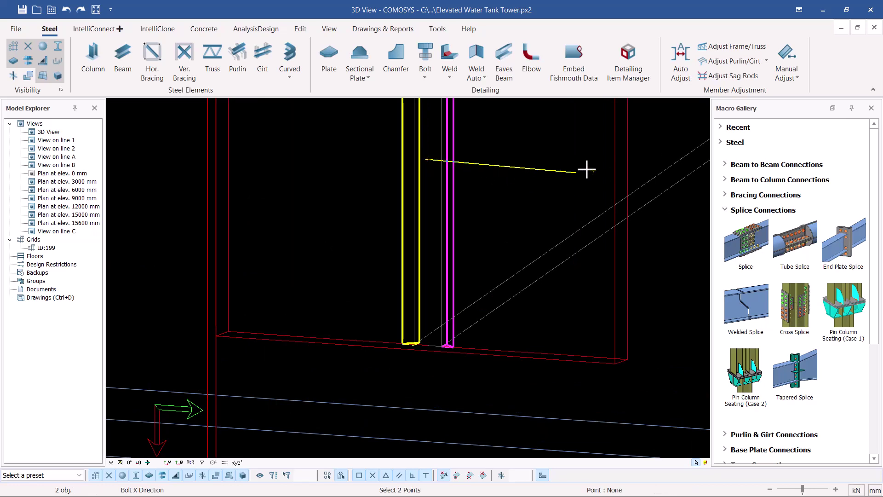
{"action": "left_click", "coordinate": [592, 171]}
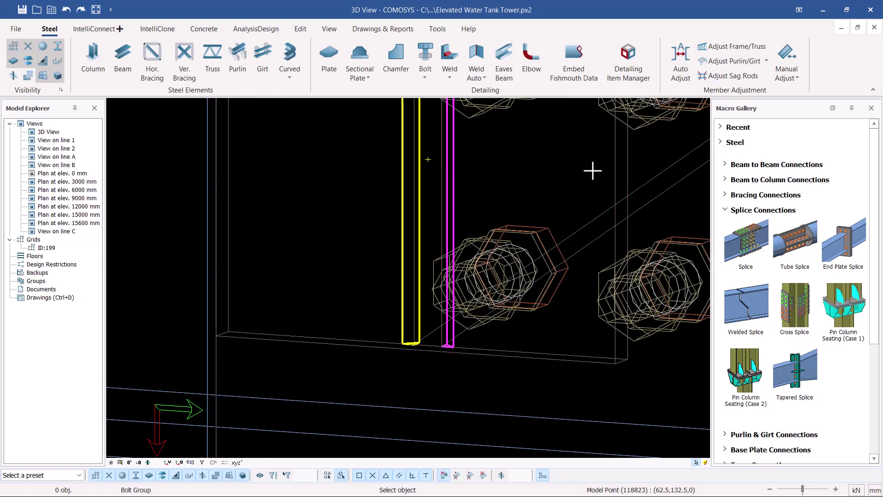
{"action": "middle_click_drag", "start_coordinate": [491, 190], "coordinate": [523, 200]}
{"action": "right_click", "coordinate": [650, 182]}
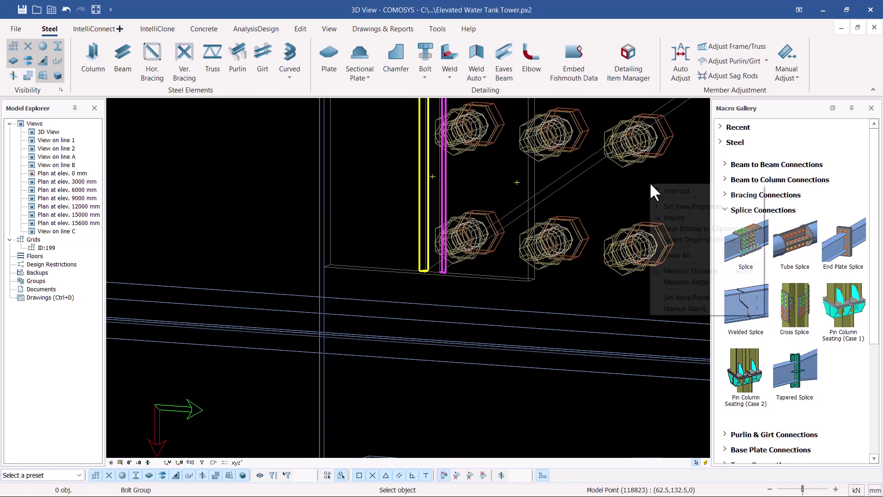
{"action": "left_click", "coordinate": [678, 191]}
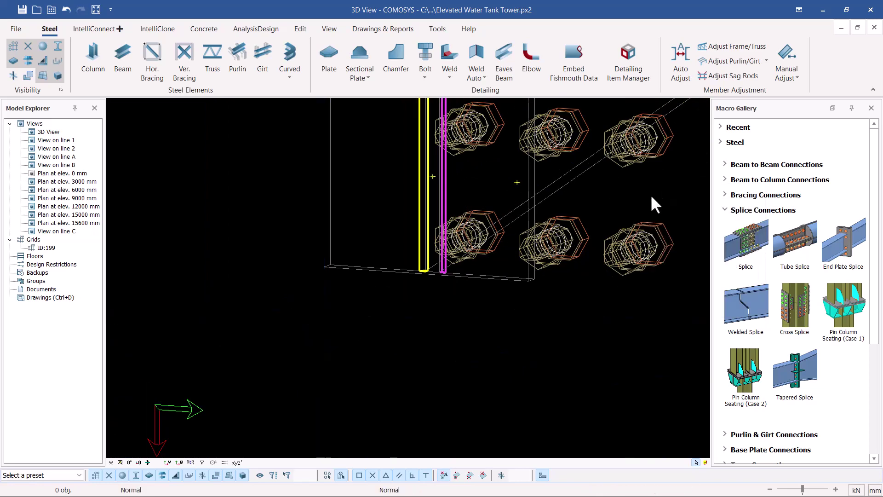
Step: Return to shaded display and set the new bolt group's grid Y positions to -40 80
{"action": "scroll", "coordinate": [396, 244], "scroll_direction": "down", "scroll_amount": 3}
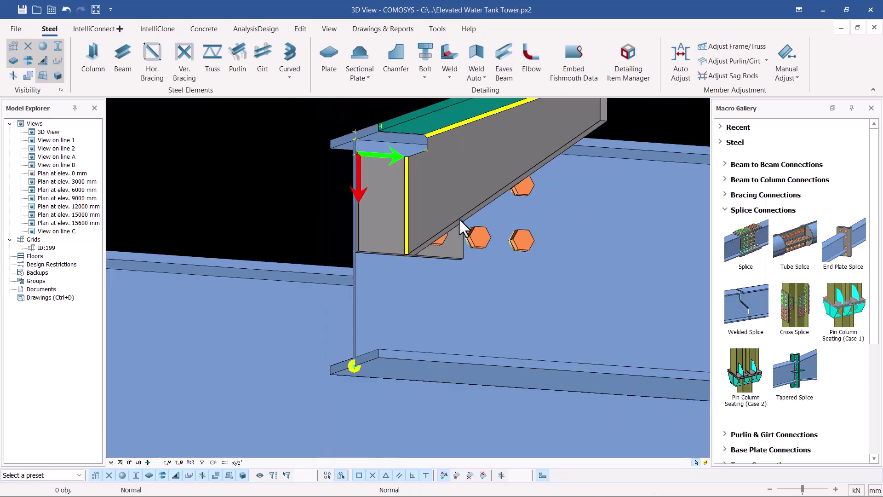
{"action": "middle_click_drag", "start_coordinate": [460, 221], "coordinate": [442, 213]}
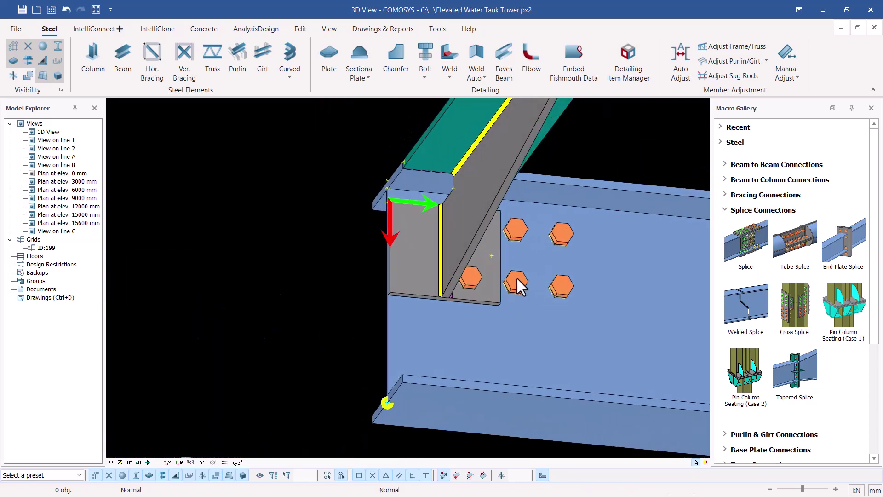
{"action": "scroll", "coordinate": [516, 277], "scroll_direction": "up", "scroll_amount": 5}
{"action": "scroll", "coordinate": [479, 280], "scroll_direction": "down", "scroll_amount": 1}
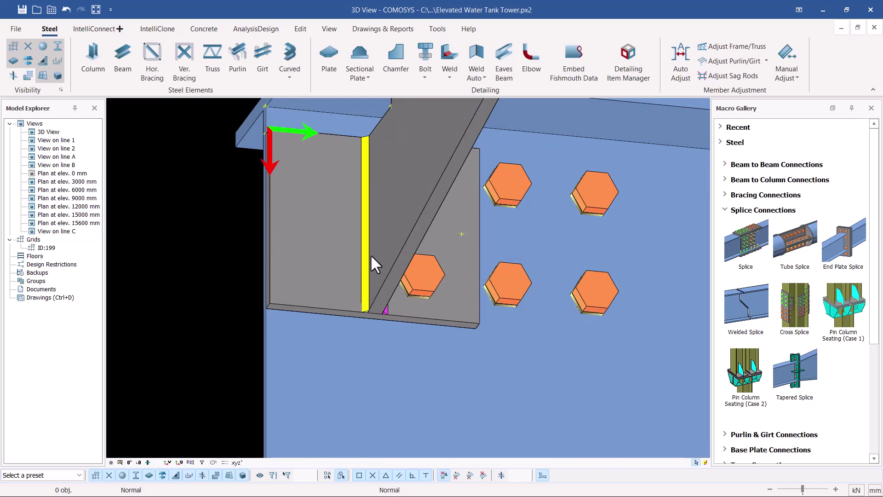
{"action": "double_click", "coordinate": [516, 291]}
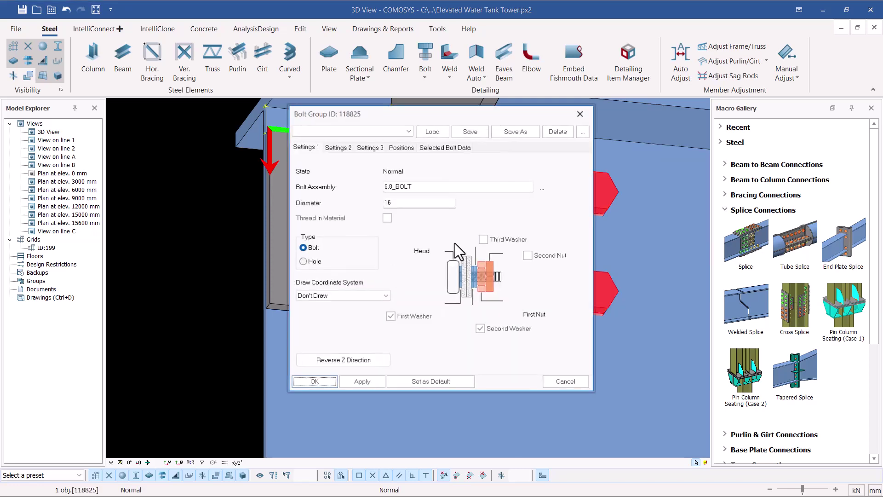
{"action": "left_click_drag", "start_coordinate": [652, 131], "coordinate": [740, 102]}
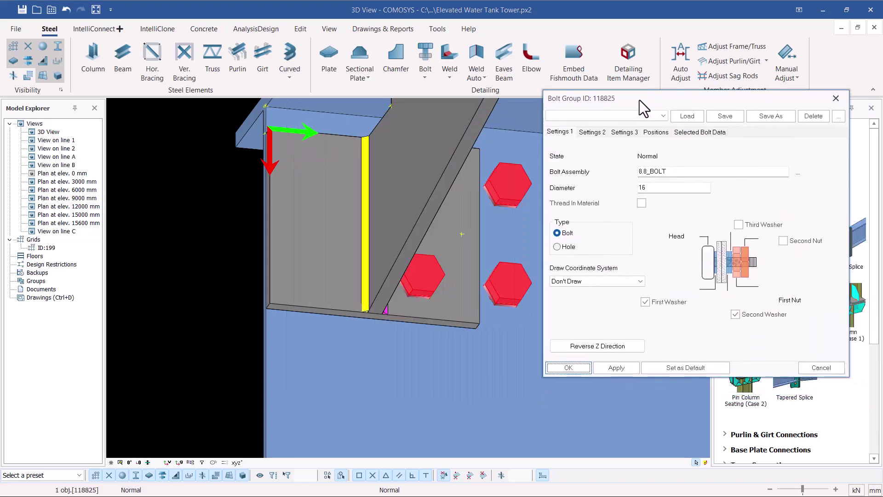
{"action": "left_click", "coordinate": [656, 129]}
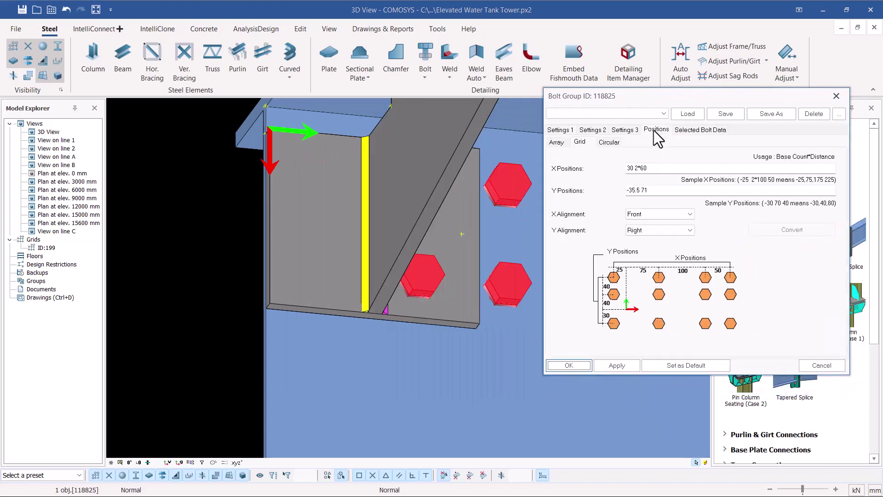
{"action": "left_click", "coordinate": [658, 195]}
{"action": "type", "text": "70"}
{"action": "key", "text": "BackSpace"}
{"action": "key", "text": "BackSpace"}
{"action": "type", "text": "0"}
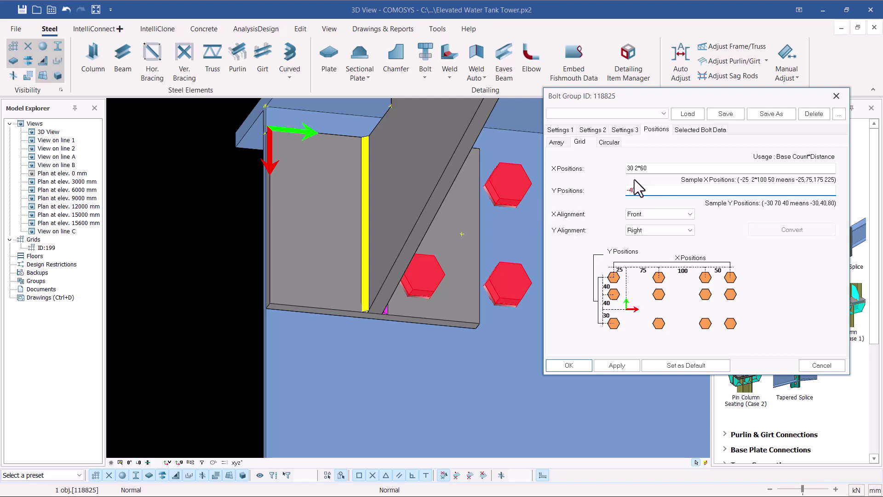
{"action": "left_click", "coordinate": [617, 365]}
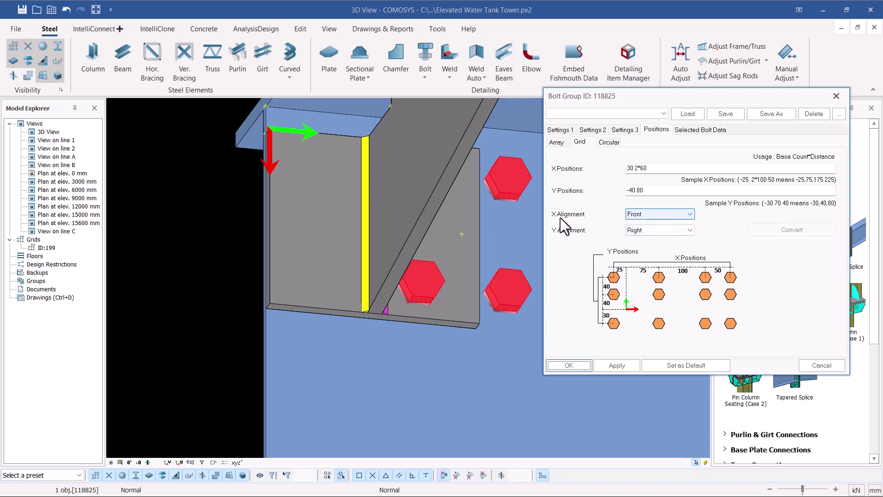
Step: Set the bolt group's X alignment to Middle and its X positions to 30 1*60
{"action": "left_click", "coordinate": [661, 213]}
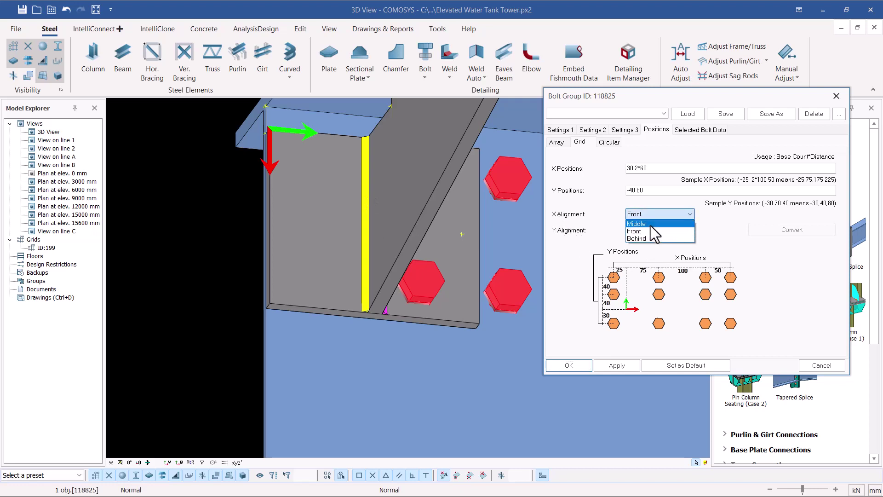
{"action": "left_click", "coordinate": [650, 224]}
{"action": "left_click", "coordinate": [621, 366]}
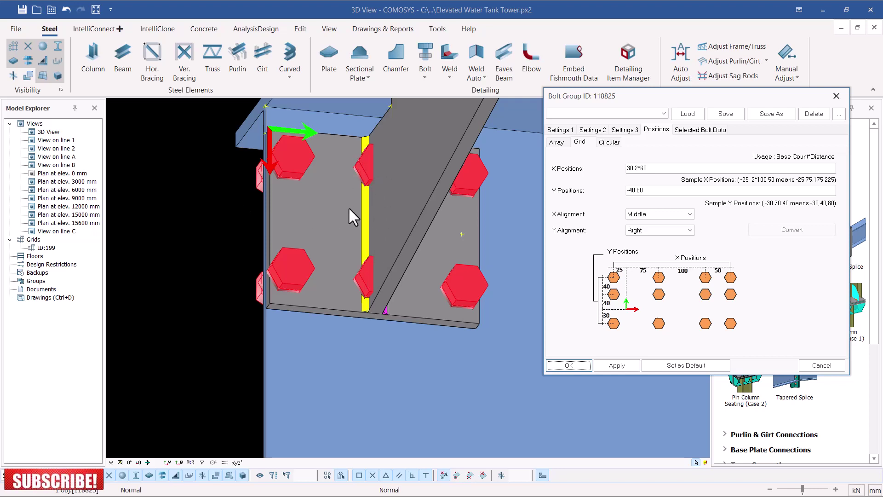
{"action": "left_click", "coordinate": [639, 168]}
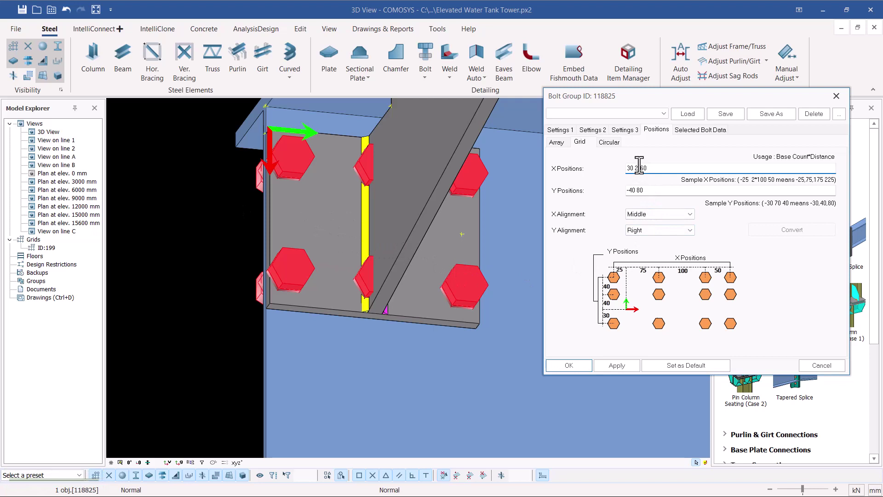
{"action": "type", "text": "0"}
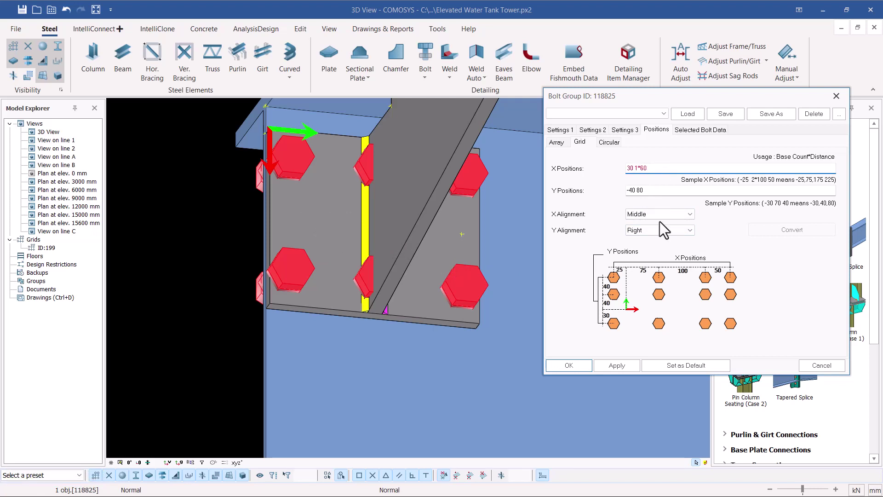
{"action": "left_click", "coordinate": [618, 363]}
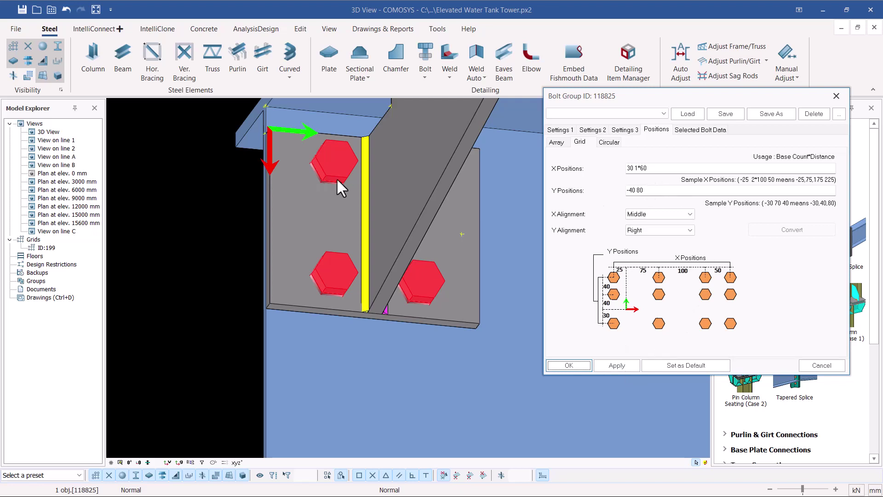
Step: Set the bolt group's Y positions to -40 85 and accept its settings
{"action": "left_click", "coordinate": [652, 192]}
{"action": "left_click", "coordinate": [624, 365]}
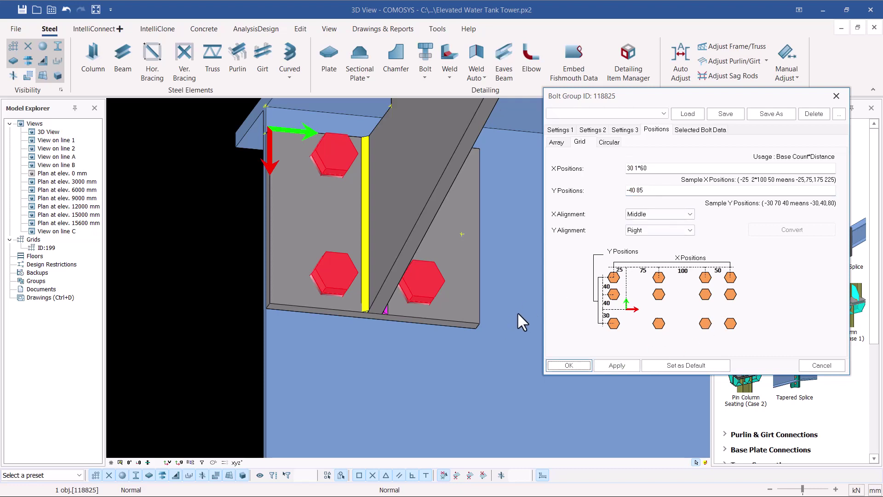
{"action": "left_click", "coordinate": [576, 366]}
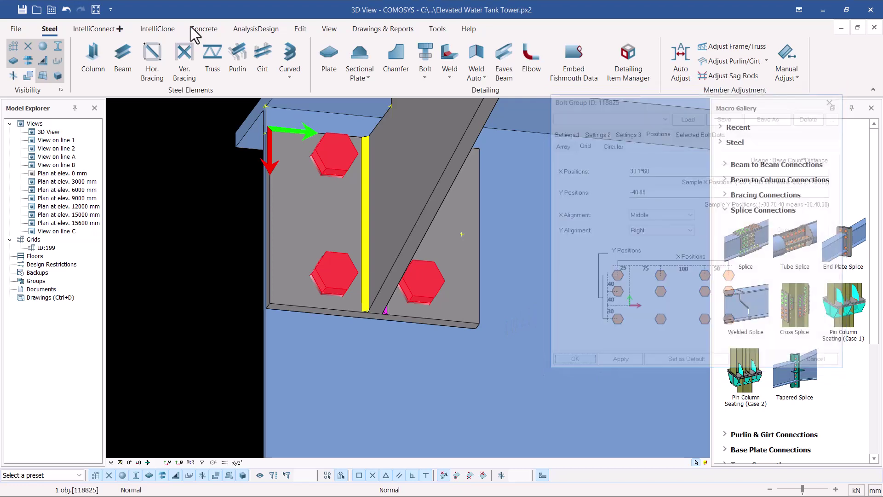
Step: Reopen the bolt group's grid positions and set its X positions to 30 1*70
{"action": "left_click", "coordinate": [68, 11]}
{"action": "double_click", "coordinate": [345, 162]}
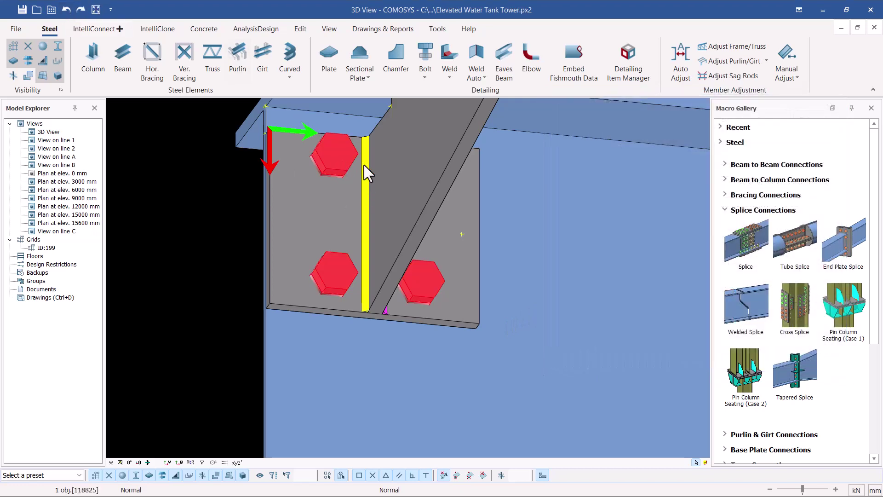
{"action": "left_click_drag", "start_coordinate": [650, 128], "coordinate": [719, 140]}
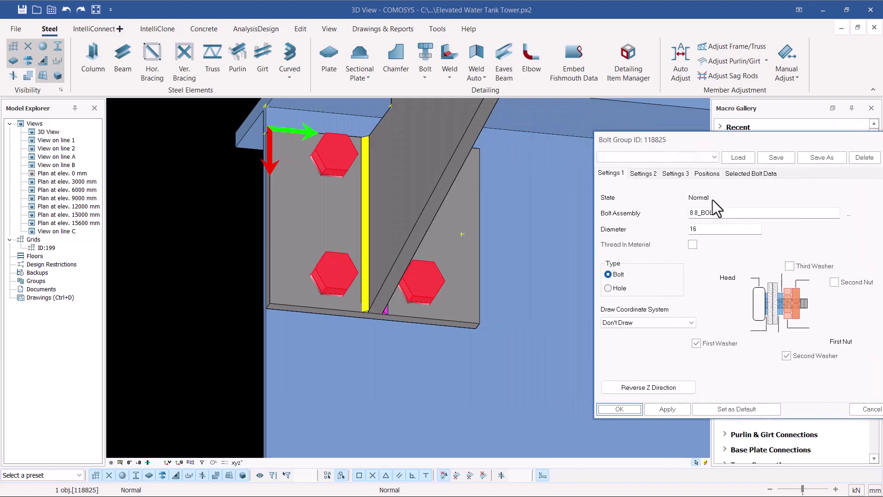
{"action": "left_click", "coordinate": [706, 174]}
{"action": "left_click_drag", "start_coordinate": [701, 211], "coordinate": [694, 209]}
{"action": "type", "text": "70"}
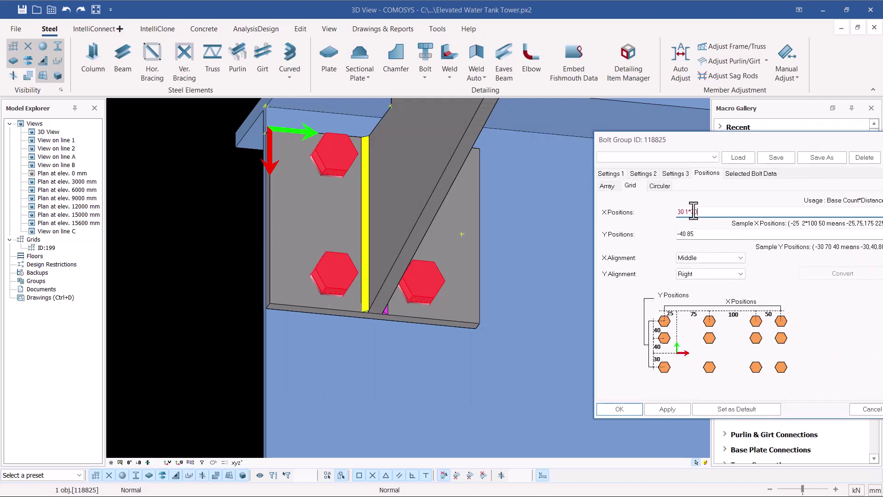
{"action": "left_click", "coordinate": [667, 410]}
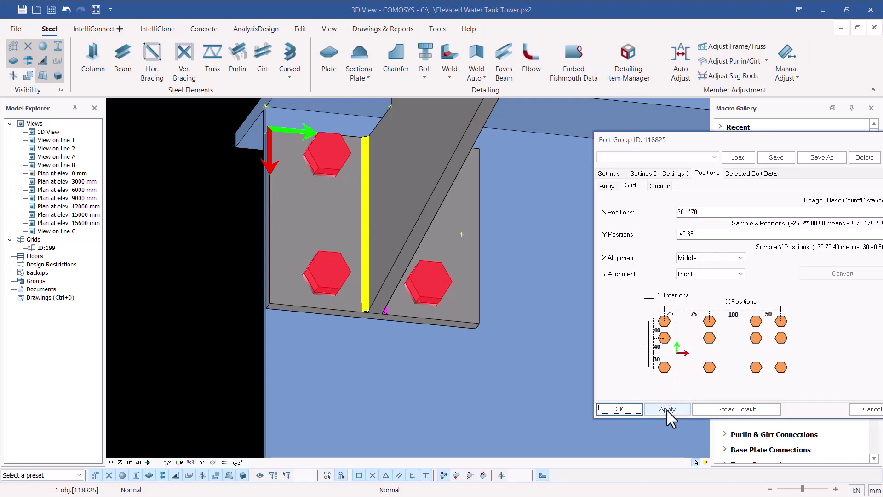
{"action": "left_click", "coordinate": [636, 405]}
Step: Select the tapered bracket's whole assembly at the end of the edge beam, starting from its vertical plate
{"action": "scroll", "coordinate": [456, 272], "scroll_direction": "down", "scroll_amount": 5}
{"action": "middle_click_drag", "start_coordinate": [455, 272], "coordinate": [453, 335]}
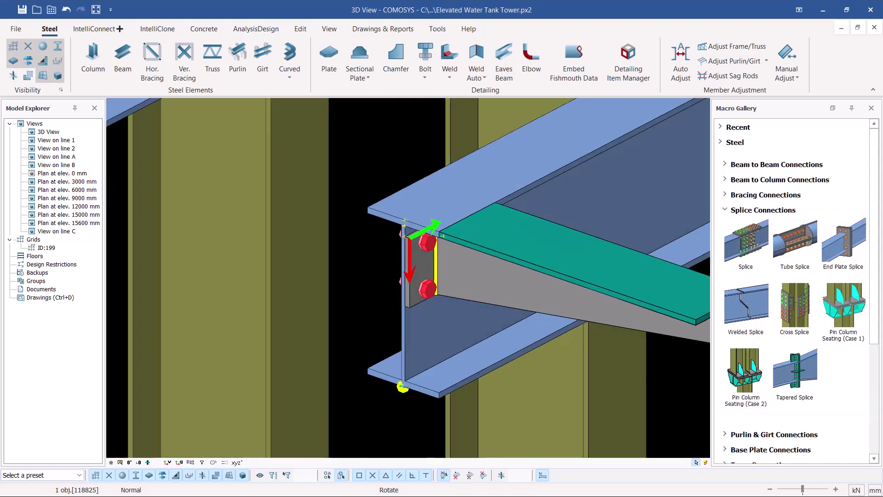
{"action": "middle_click_drag", "start_coordinate": [453, 295], "coordinate": [449, 270]}
{"action": "scroll", "coordinate": [453, 258], "scroll_direction": "down", "scroll_amount": 5}
{"action": "scroll", "coordinate": [455, 235], "scroll_direction": "up", "scroll_amount": 4}
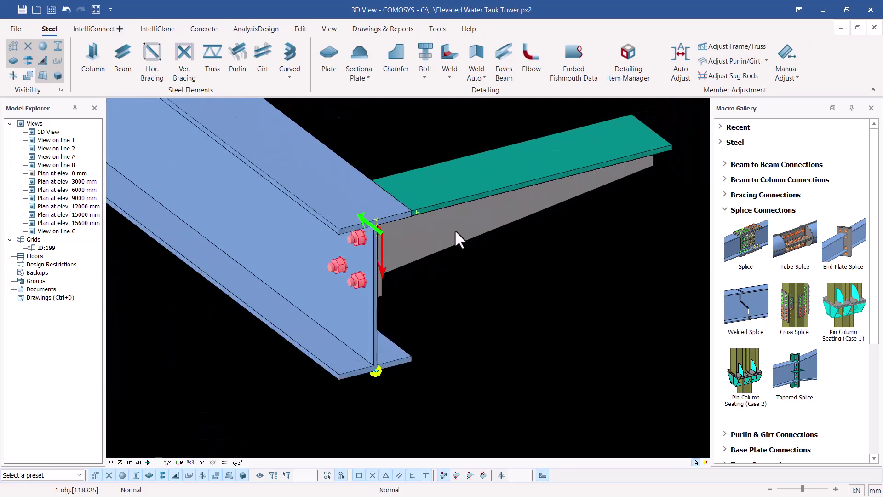
{"action": "left_click", "coordinate": [454, 231]}
{"action": "right_click", "coordinate": [454, 230]}
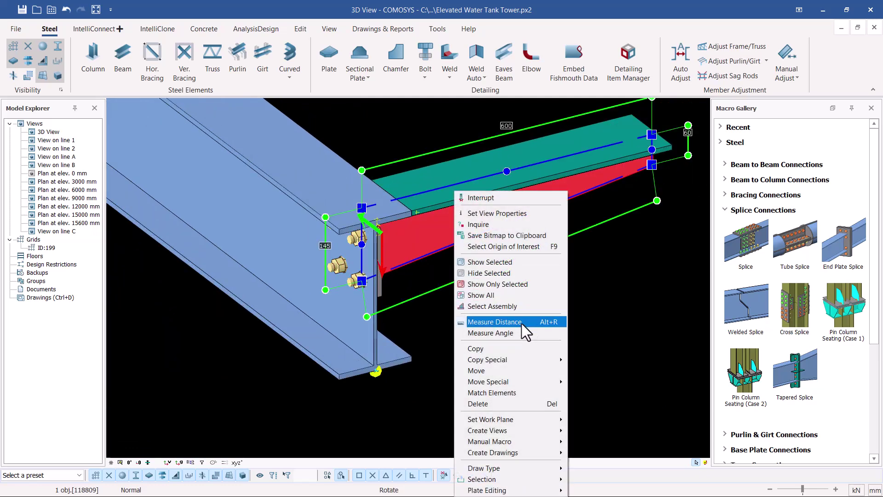
{"action": "left_click", "coordinate": [515, 310]}
Step: Reset the work plane from the bracket to the model's global origin at the base grid
{"action": "middle_click_drag", "start_coordinate": [514, 310], "coordinate": [380, 257]}
{"action": "scroll", "coordinate": [381, 256], "scroll_direction": "down", "scroll_amount": 6}
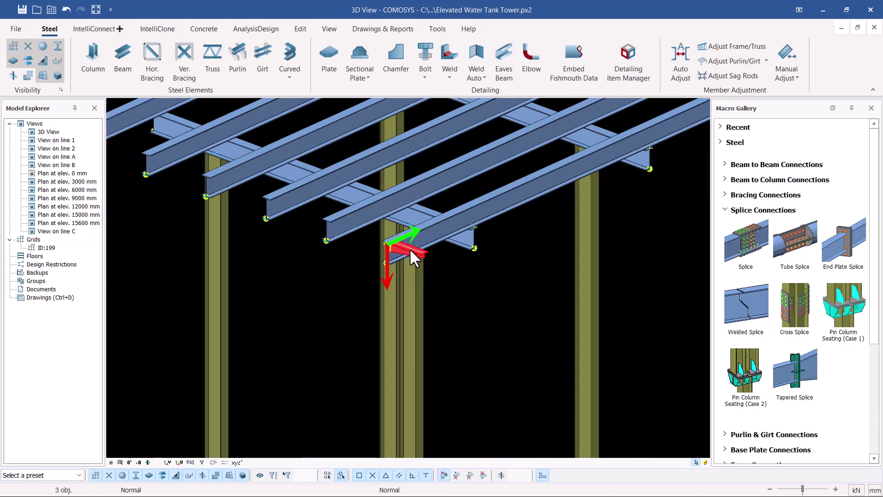
{"action": "scroll", "coordinate": [411, 258], "scroll_direction": "down", "scroll_amount": 2}
{"action": "scroll", "coordinate": [409, 257], "scroll_direction": "down", "scroll_amount": 2}
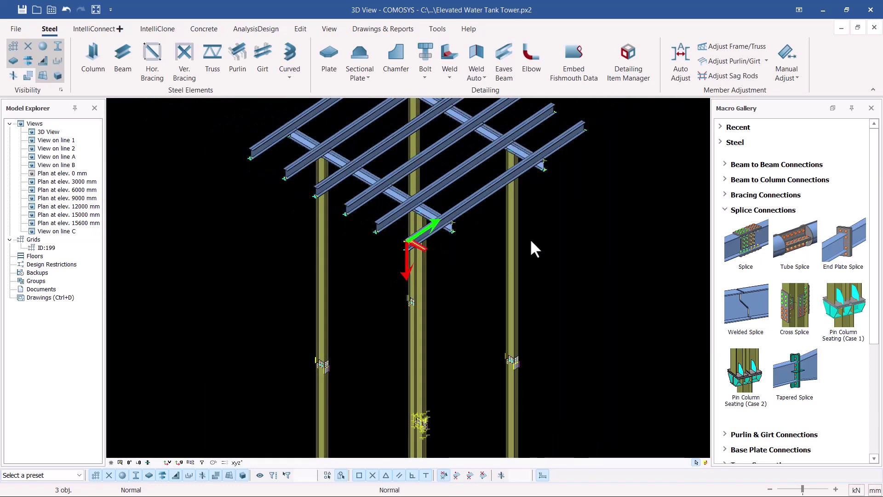
{"action": "scroll", "coordinate": [427, 253], "scroll_direction": "down", "scroll_amount": 5}
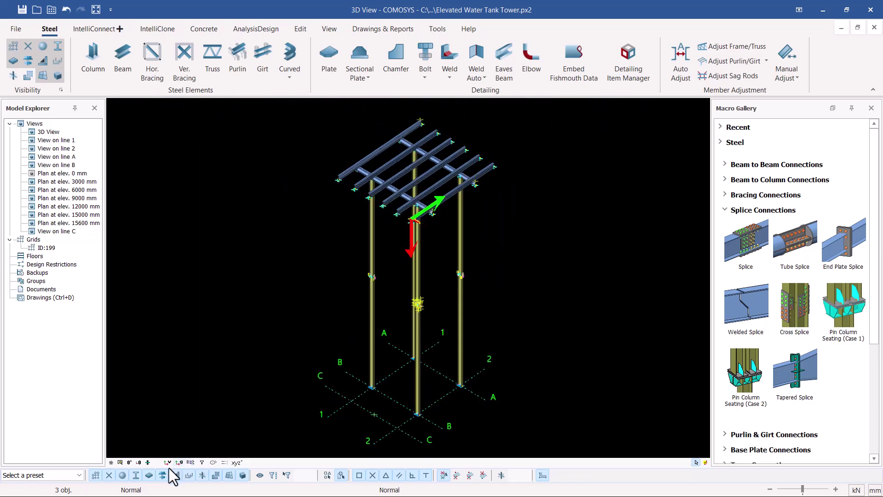
{"action": "left_click", "coordinate": [180, 462]}
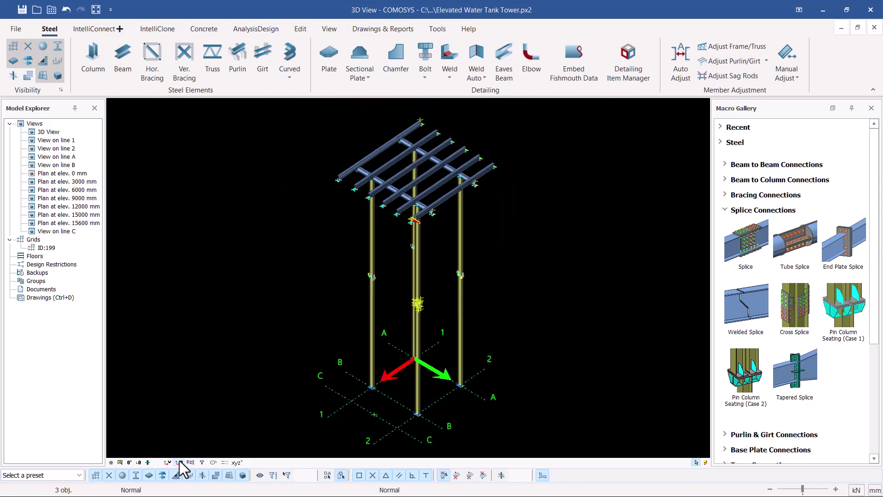
{"action": "scroll", "coordinate": [419, 322], "scroll_direction": "up", "scroll_amount": 4}
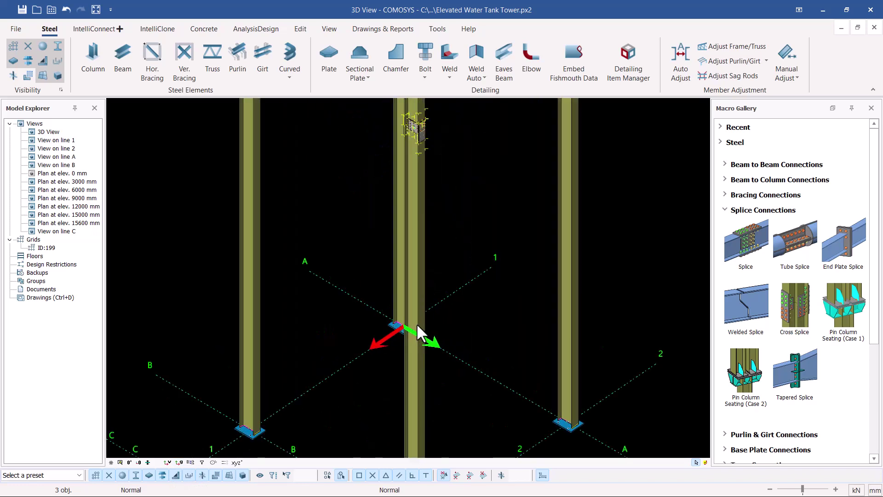
{"action": "scroll", "coordinate": [417, 325], "scroll_direction": "down", "scroll_amount": 2}
{"action": "scroll", "coordinate": [427, 320], "scroll_direction": "down", "scroll_amount": 2}
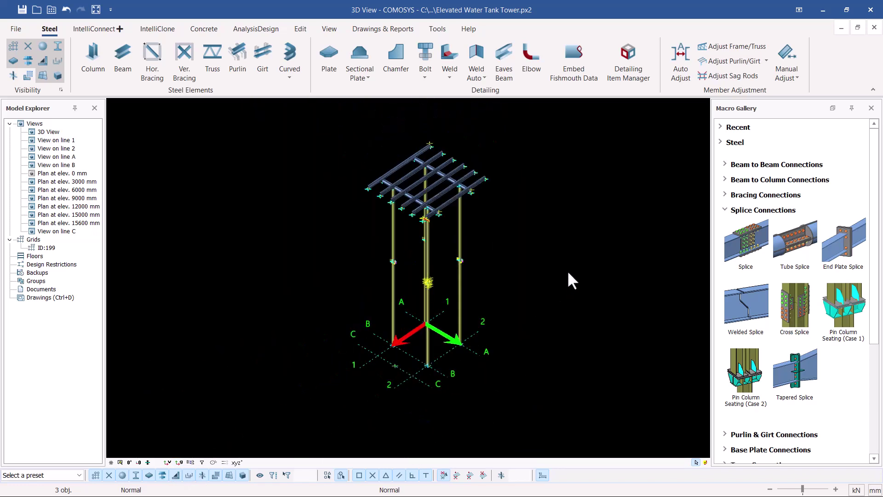
{"action": "right_click", "coordinate": [568, 269]}
{"action": "mouse_move", "coordinate": [633, 350]}
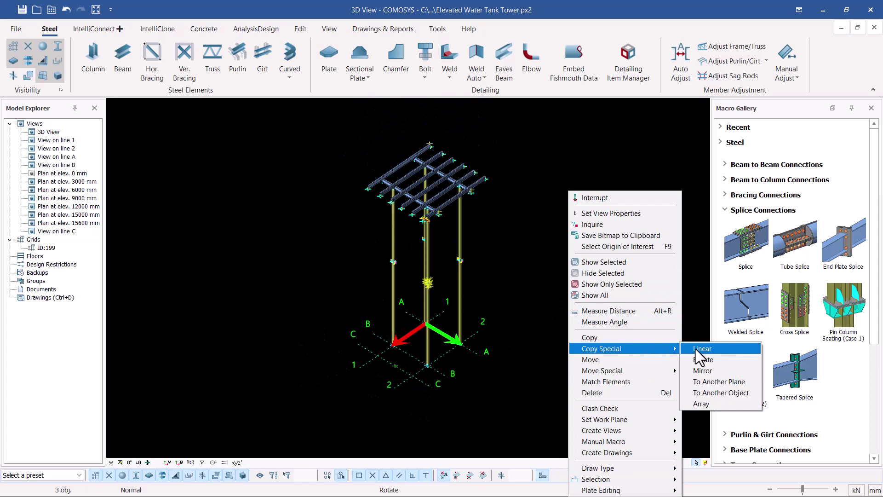
{"action": "left_click", "coordinate": [695, 349]}
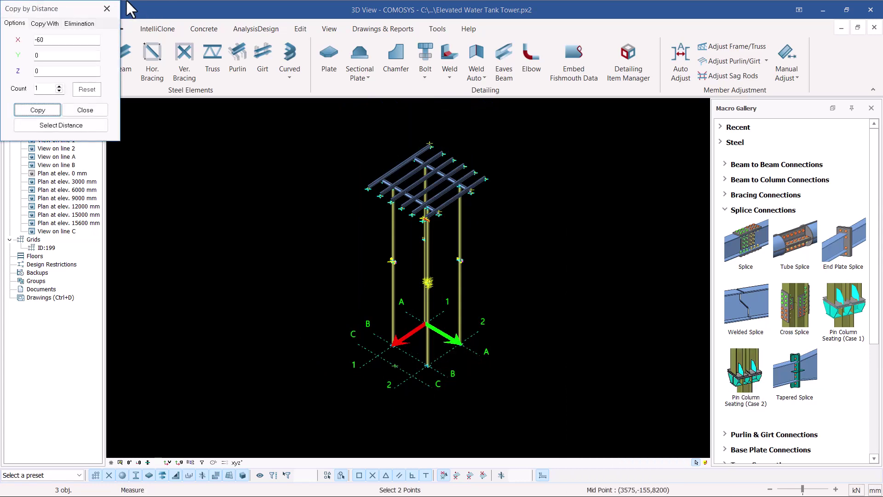
{"action": "left_click", "coordinate": [107, 8]}
Step: Start a copy mirror of the selected bracket assembly, with the mirror plane crossing the edge beam at midspan
{"action": "scroll", "coordinate": [486, 232], "scroll_direction": "up", "scroll_amount": 3}
{"action": "scroll", "coordinate": [396, 194], "scroll_direction": "up", "scroll_amount": 3}
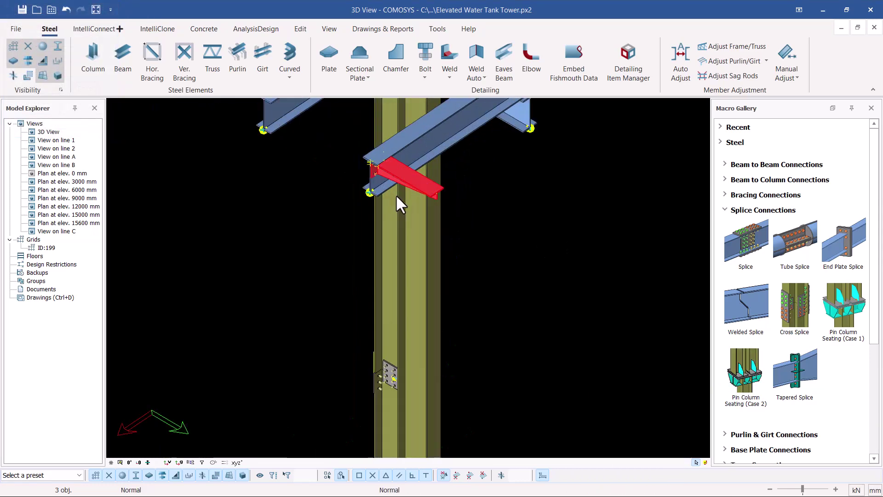
{"action": "right_click", "coordinate": [636, 231]}
{"action": "mouse_move", "coordinate": [686, 349]}
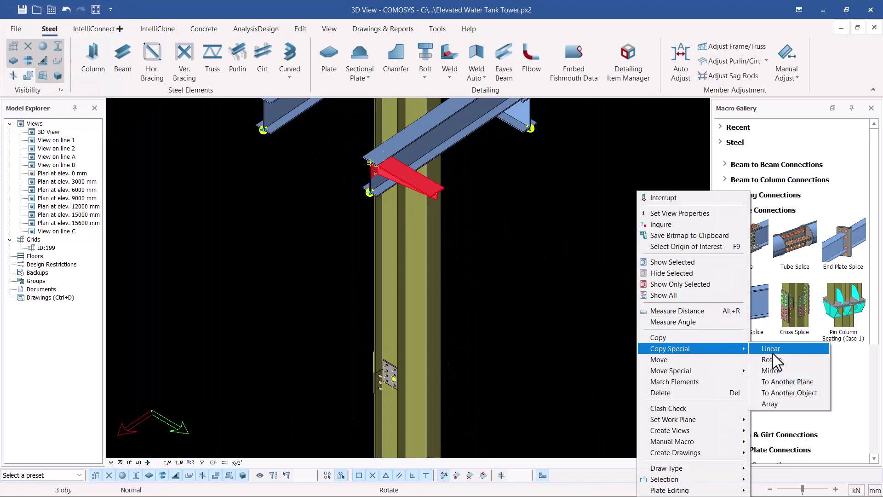
{"action": "left_click", "coordinate": [772, 371]}
{"action": "scroll", "coordinate": [477, 275], "scroll_direction": "down", "scroll_amount": 8}
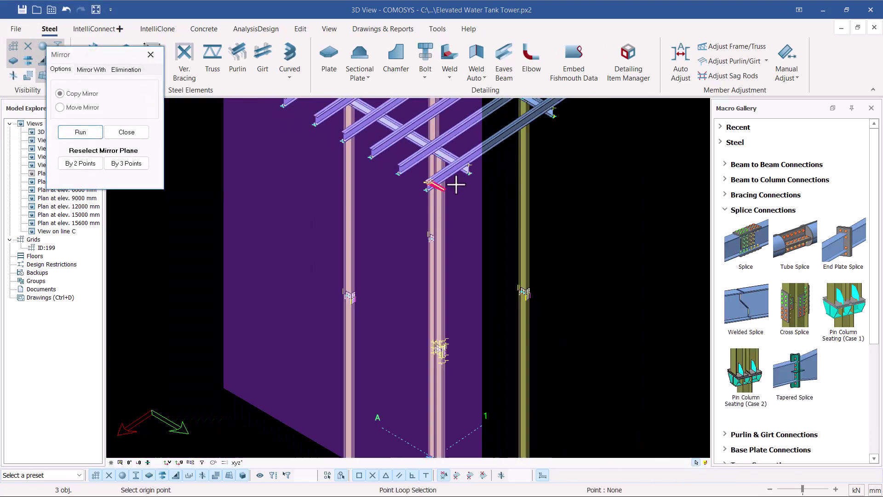
{"action": "scroll", "coordinate": [486, 182], "scroll_direction": "up", "scroll_amount": 4}
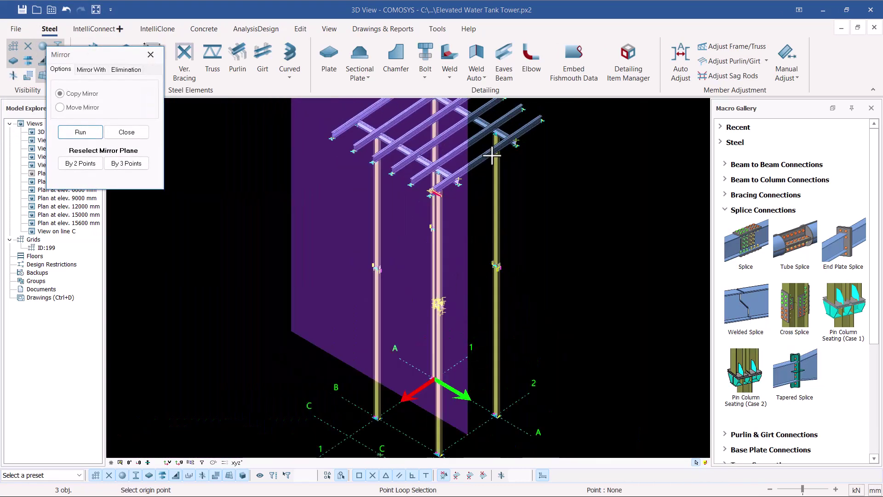
{"action": "scroll", "coordinate": [492, 156], "scroll_direction": "up", "scroll_amount": 2}
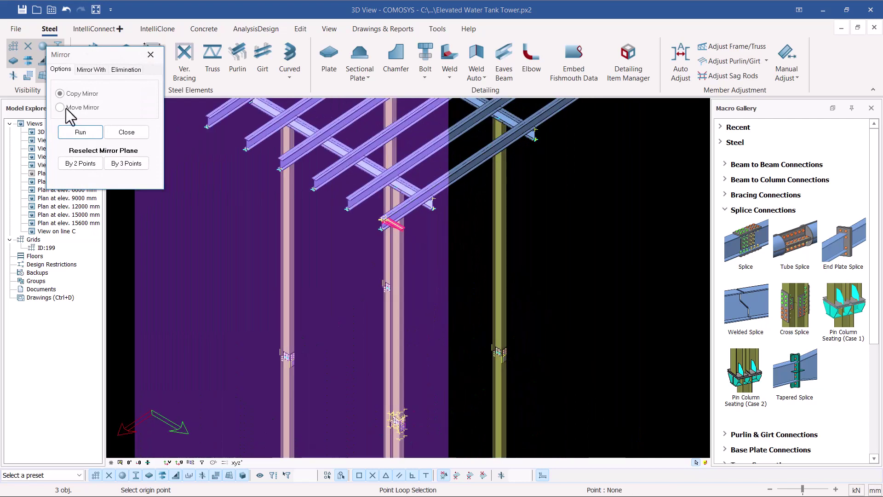
Step: Run the mirror to place a bracket copy at the beam's opposite end, and close the mirror settings
{"action": "left_click", "coordinate": [80, 132]}
{"action": "scroll", "coordinate": [502, 276], "scroll_direction": "down", "scroll_amount": 2}
{"action": "scroll", "coordinate": [556, 216], "scroll_direction": "up", "scroll_amount": 5}
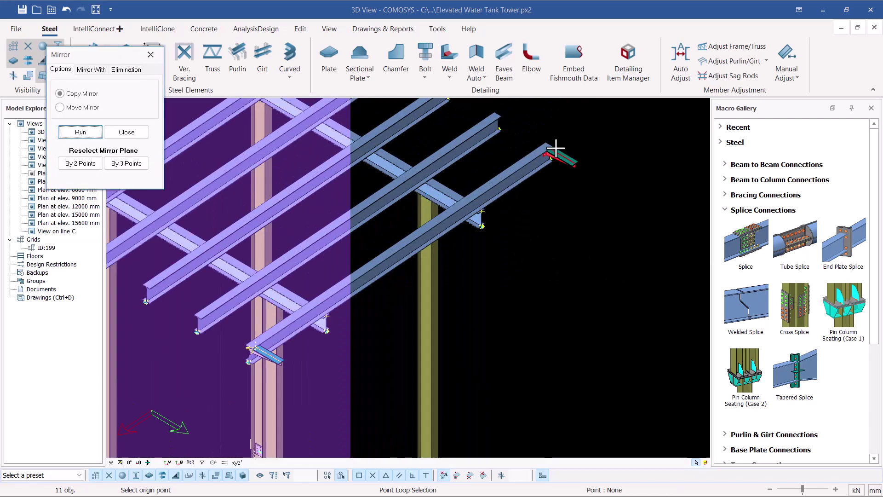
{"action": "key", "text": "Escape"}
{"action": "key", "text": "Escape"}
{"action": "scroll", "coordinate": [603, 182], "scroll_direction": "down", "scroll_amount": 3}
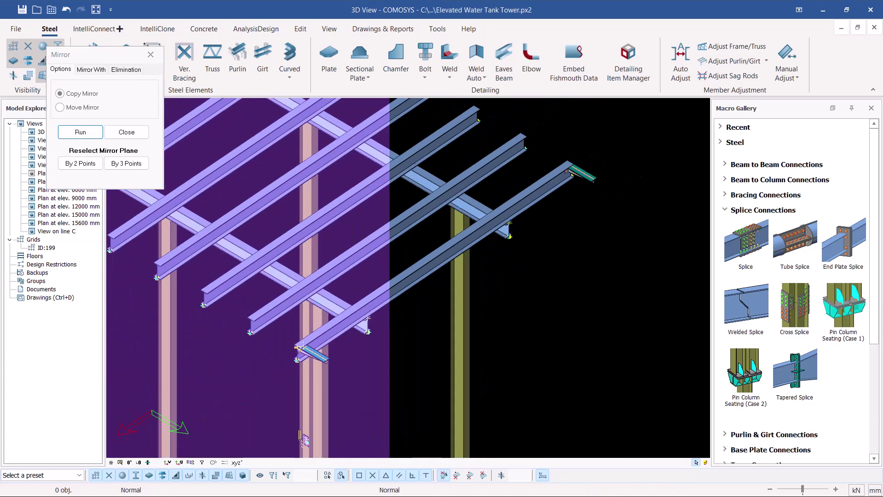
{"action": "left_click", "coordinate": [145, 132]}
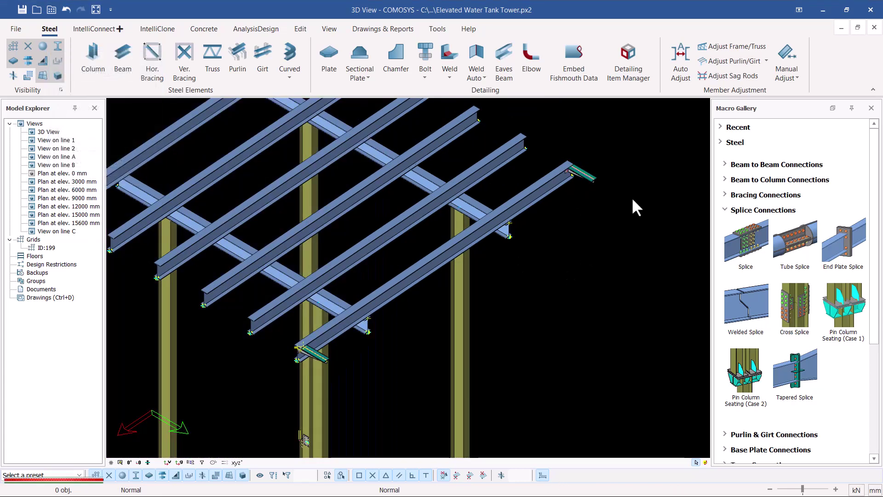
Step: Measure the distance between the outer ends of the two brackets on the edge beam
{"action": "scroll", "coordinate": [629, 196], "scroll_direction": "down", "scroll_amount": 3}
{"action": "scroll", "coordinate": [601, 216], "scroll_direction": "up", "scroll_amount": 2}
{"action": "scroll", "coordinate": [416, 318], "scroll_direction": "up", "scroll_amount": 1}
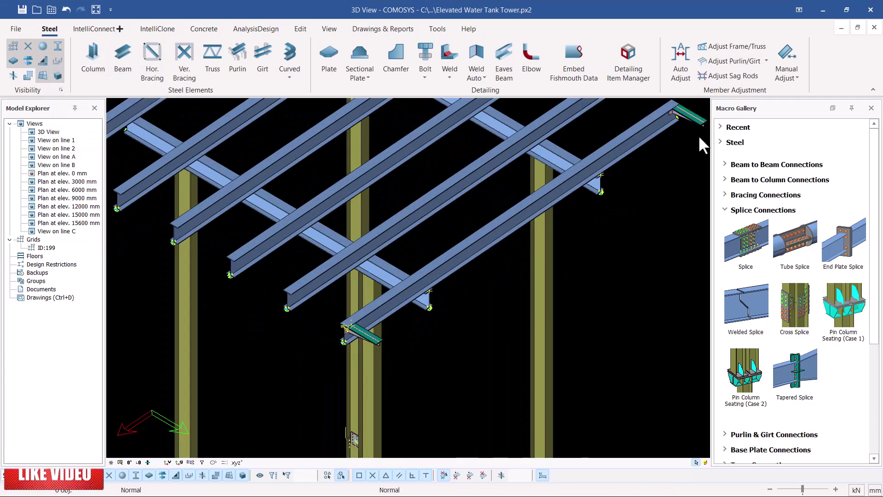
{"action": "scroll", "coordinate": [355, 349], "scroll_direction": "up", "scroll_amount": 3}
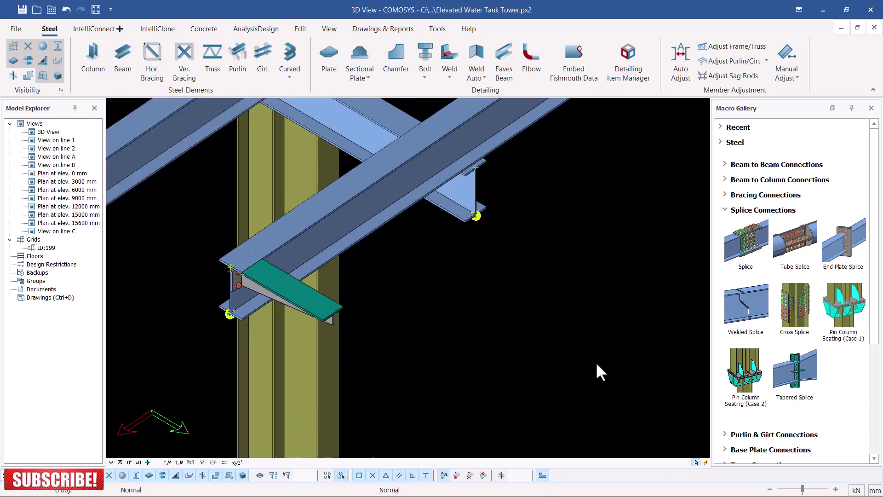
{"action": "scroll", "coordinate": [326, 317], "scroll_direction": "up", "scroll_amount": 2}
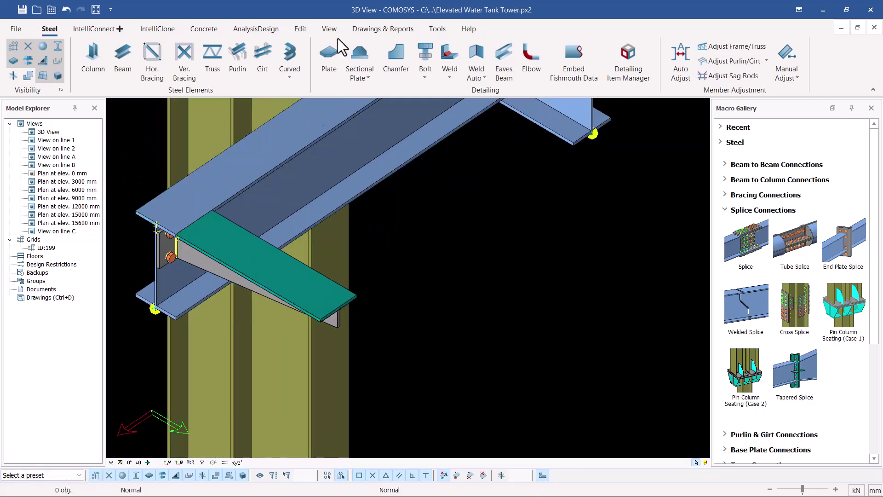
{"action": "left_click", "coordinate": [304, 28]}
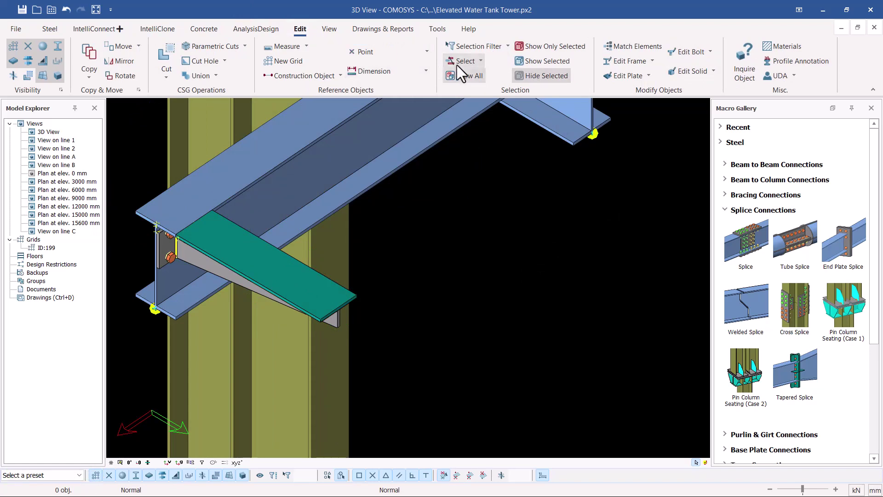
{"action": "left_click", "coordinate": [306, 47]}
{"action": "left_click", "coordinate": [300, 70]}
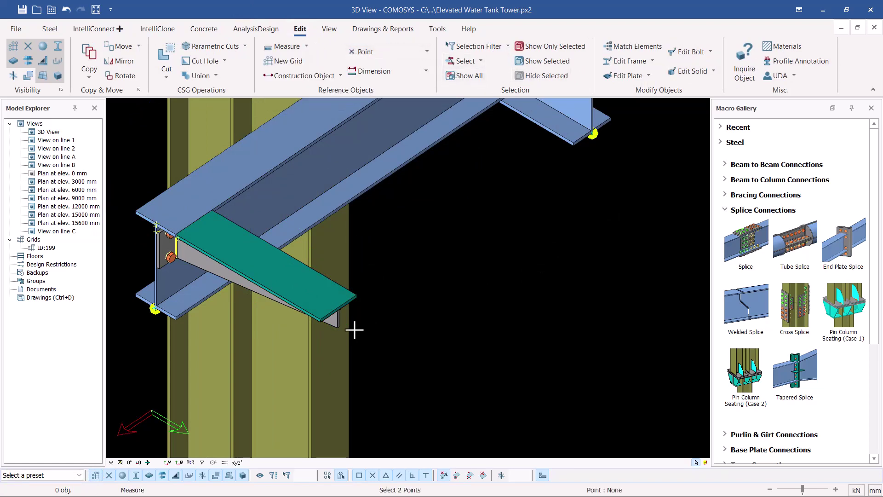
{"action": "scroll", "coordinate": [354, 329], "scroll_direction": "up", "scroll_amount": 3}
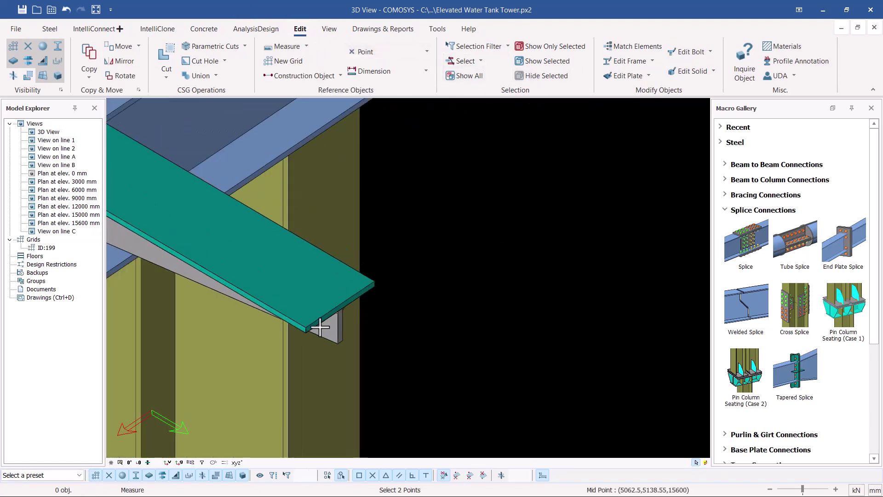
{"action": "scroll", "coordinate": [335, 321], "scroll_direction": "down", "scroll_amount": 5}
{"action": "scroll", "coordinate": [566, 147], "scroll_direction": "up", "scroll_amount": 4}
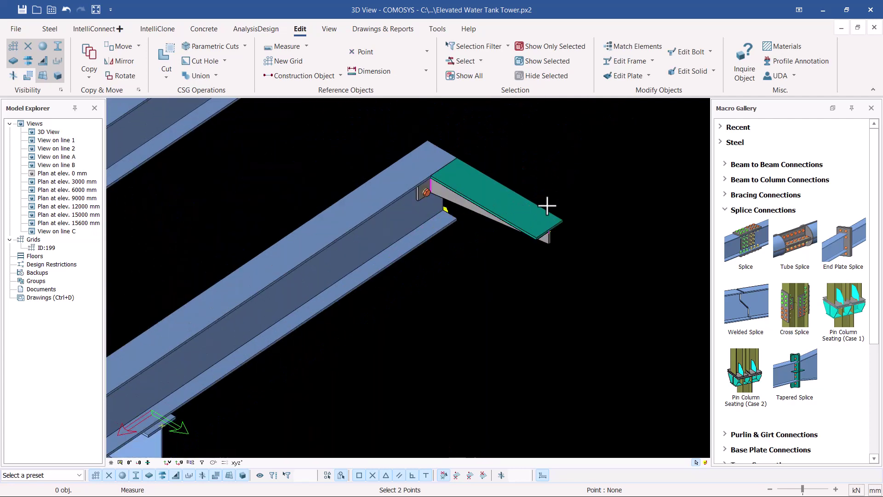
{"action": "scroll", "coordinate": [547, 206], "scroll_direction": "up", "scroll_amount": 5}
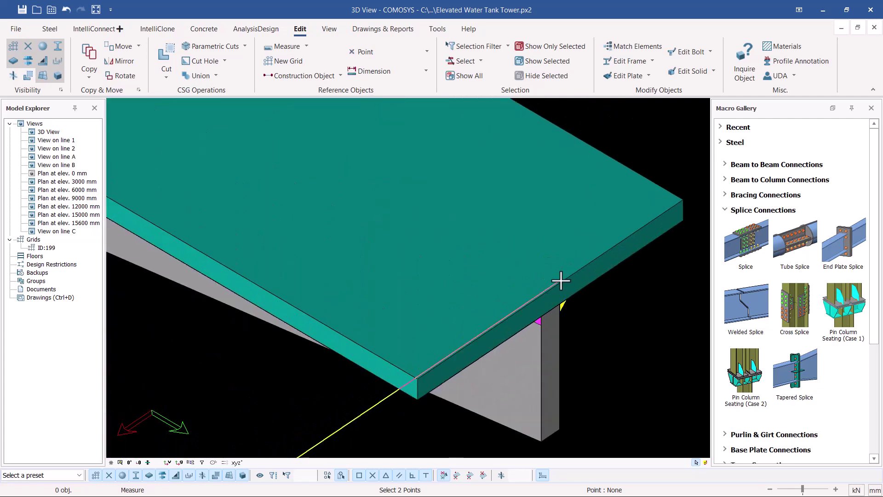
{"action": "right_click", "coordinate": [662, 143]}
{"action": "left_click", "coordinate": [681, 149]}
Step: Select the whole bracket assembly at the edge beam's near end and start a linear copy of it
{"action": "scroll", "coordinate": [579, 162], "scroll_direction": "down", "scroll_amount": 2}
{"action": "scroll", "coordinate": [579, 162], "scroll_direction": "down", "scroll_amount": 3}
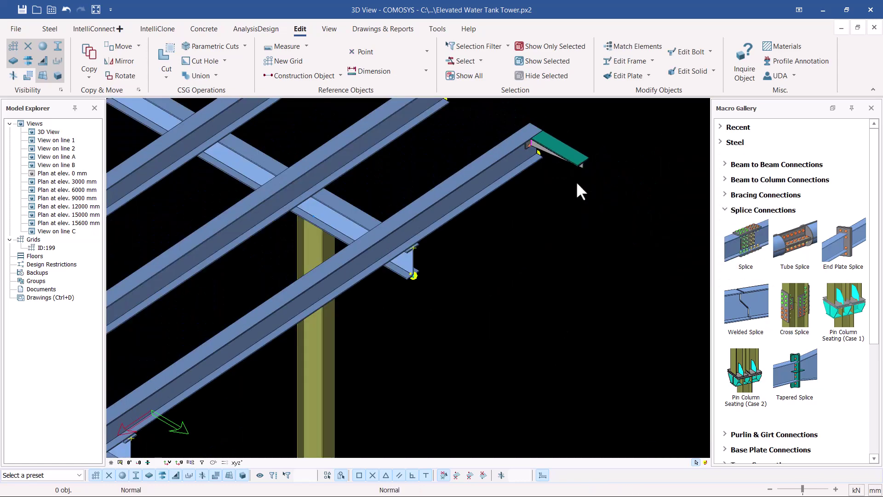
{"action": "scroll", "coordinate": [576, 181], "scroll_direction": "down", "scroll_amount": 3}
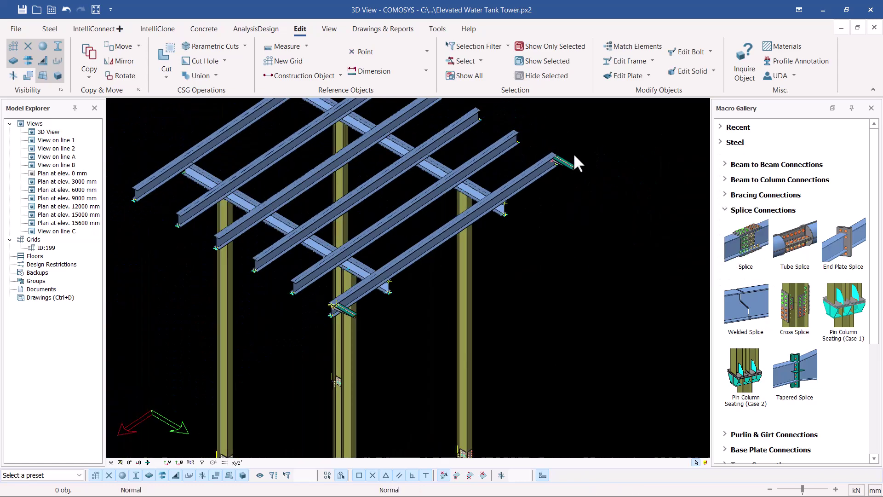
{"action": "scroll", "coordinate": [384, 302], "scroll_direction": "up", "scroll_amount": 6}
{"action": "left_click", "coordinate": [389, 287]}
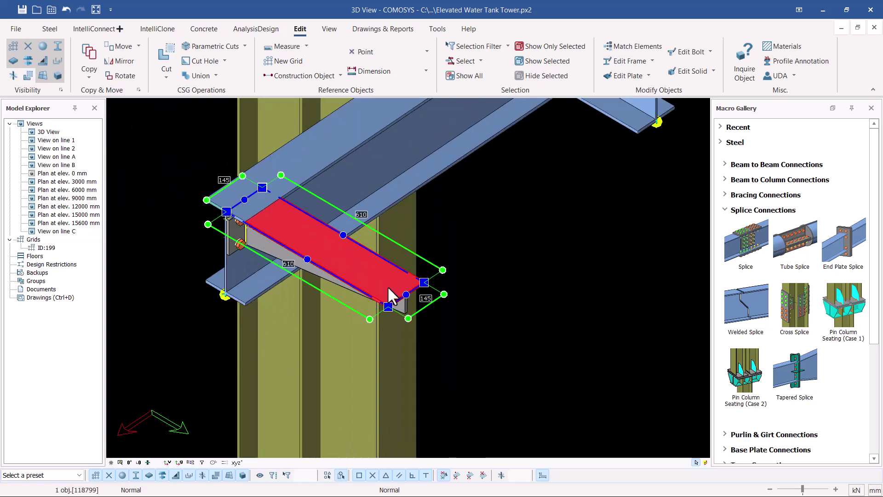
{"action": "right_click", "coordinate": [387, 286]}
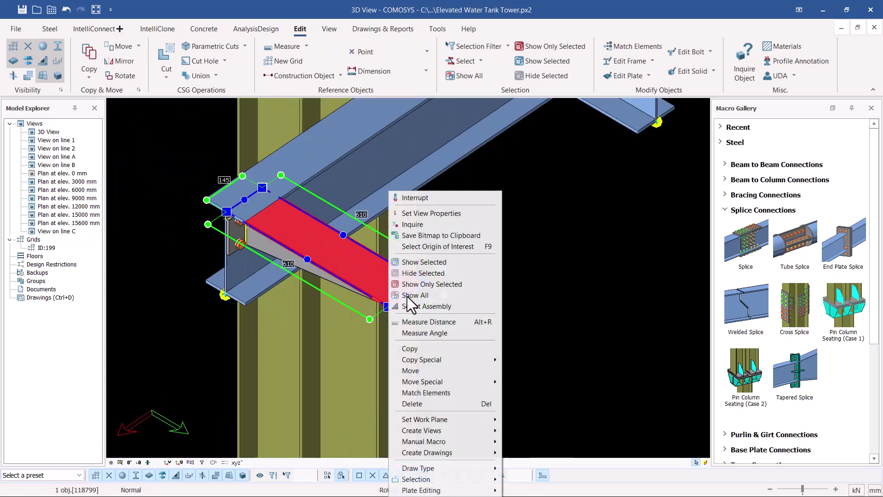
{"action": "left_click", "coordinate": [440, 307]}
{"action": "right_click", "coordinate": [503, 214]}
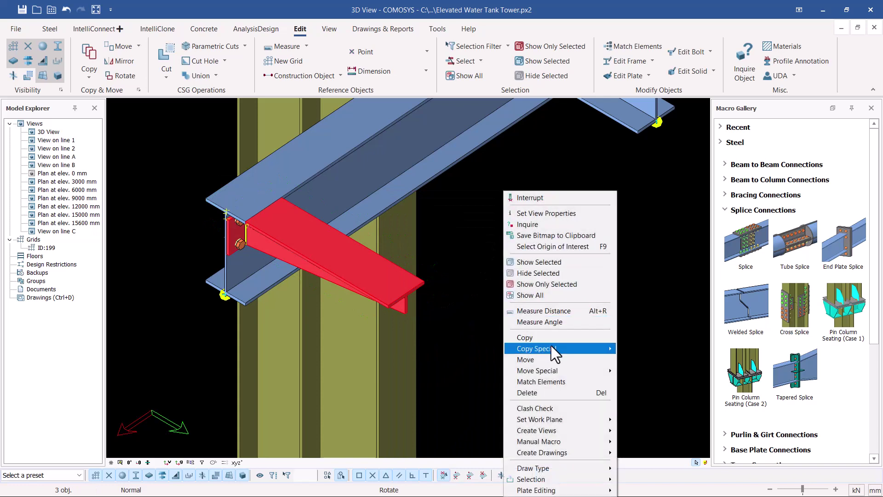
{"action": "mouse_move", "coordinate": [551, 347]}
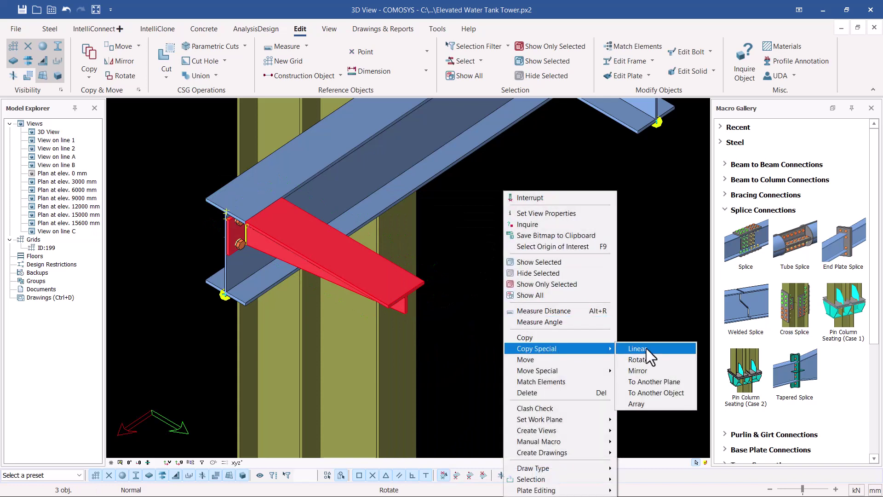
{"action": "left_click", "coordinate": [640, 348]}
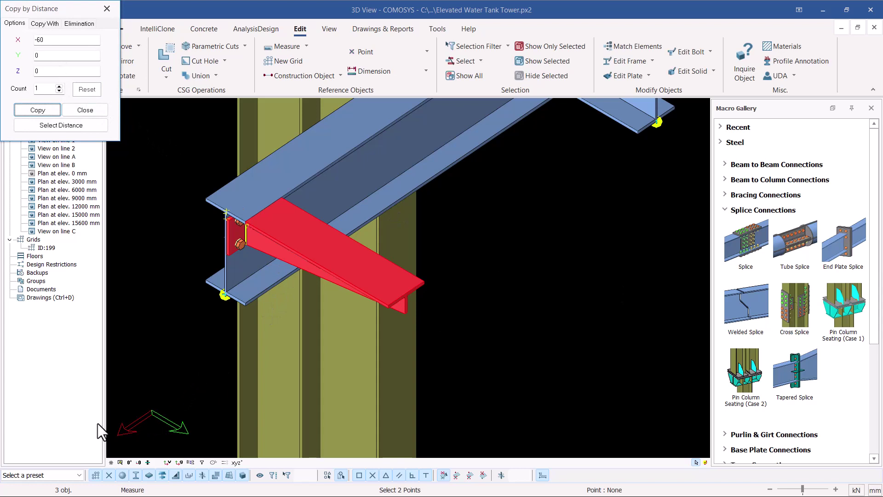
Step: Copy the bracket assembly 4 times along the edge beam at X spacing -1325, then close the copy settings and clear the selection
{"action": "left_click", "coordinate": [40, 40]}
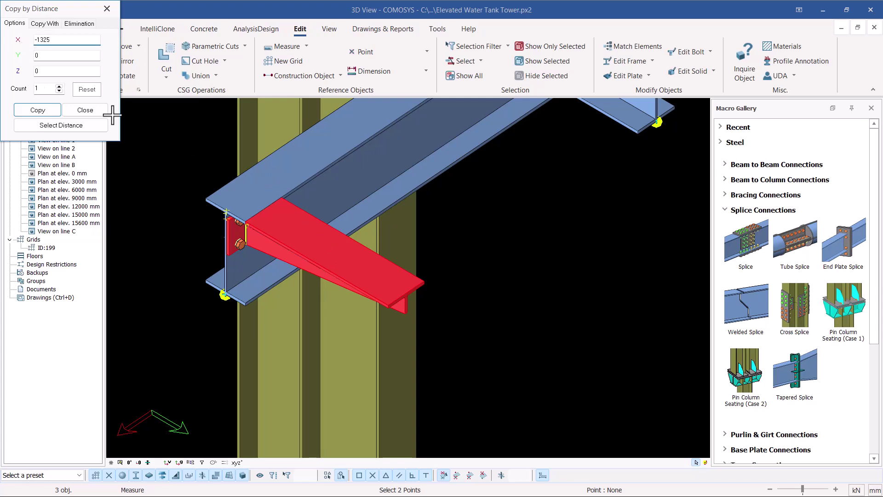
{"action": "scroll", "coordinate": [351, 276], "scroll_direction": "down", "scroll_amount": 5}
{"action": "scroll", "coordinate": [383, 264], "scroll_direction": "down", "scroll_amount": 3}
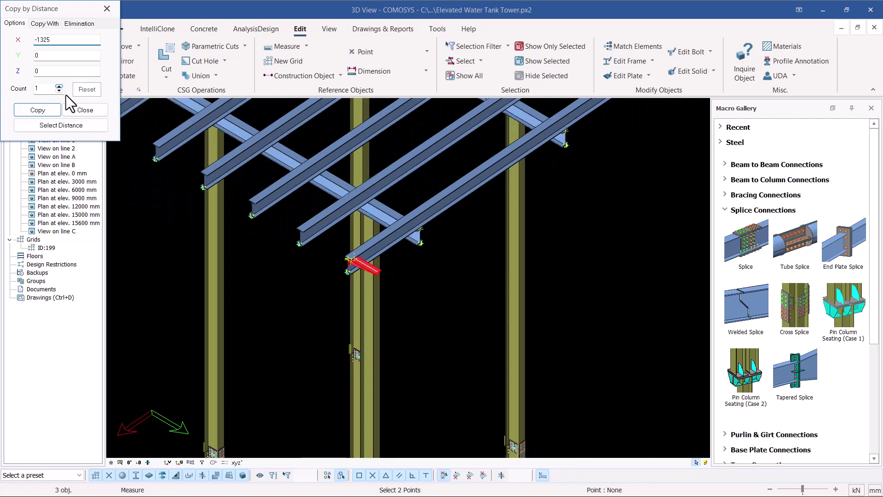
{"action": "scroll", "coordinate": [347, 216], "scroll_direction": "down", "scroll_amount": 2}
{"action": "scroll", "coordinate": [479, 154], "scroll_direction": "up", "scroll_amount": 5}
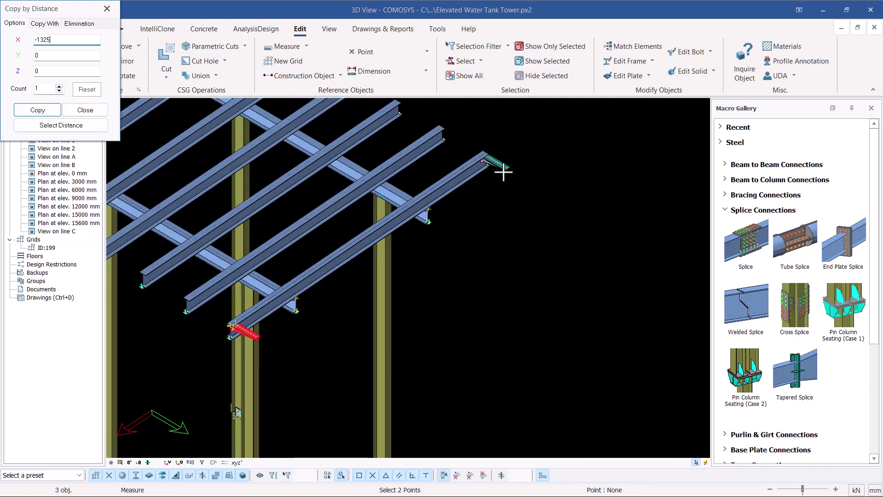
{"action": "left_click", "coordinate": [59, 87]}
{"action": "left_click", "coordinate": [59, 87]}
{"action": "left_click", "coordinate": [39, 110]}
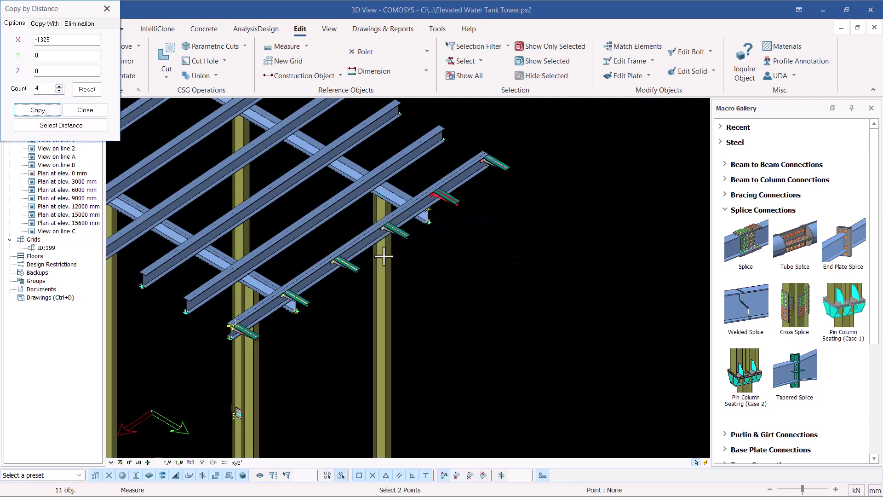
{"action": "left_click", "coordinate": [93, 112]}
{"action": "left_click", "coordinate": [607, 241]}
{"action": "scroll", "coordinate": [463, 158], "scroll_direction": "up", "scroll_amount": 5}
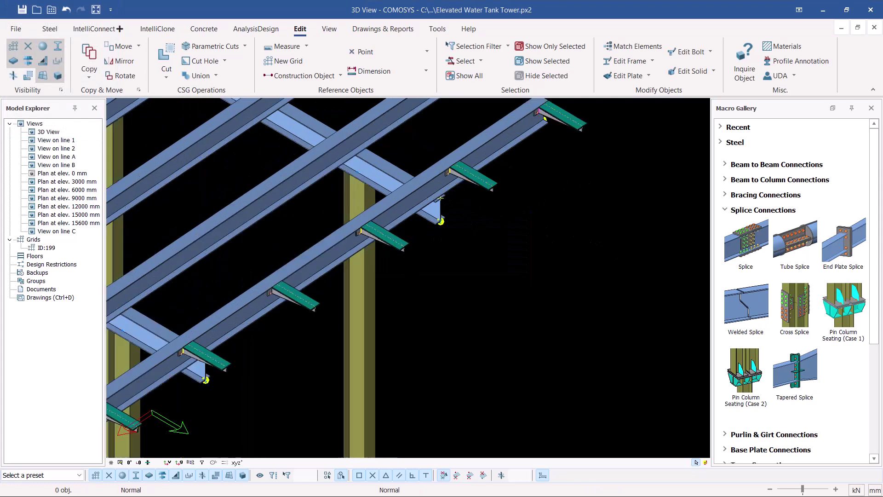
Step: Select the near-end bracket assembly on the edge beam again and start a mirror copy of it
{"action": "scroll", "coordinate": [471, 159], "scroll_direction": "down", "scroll_amount": 5}
{"action": "scroll", "coordinate": [290, 294], "scroll_direction": "up", "scroll_amount": 5}
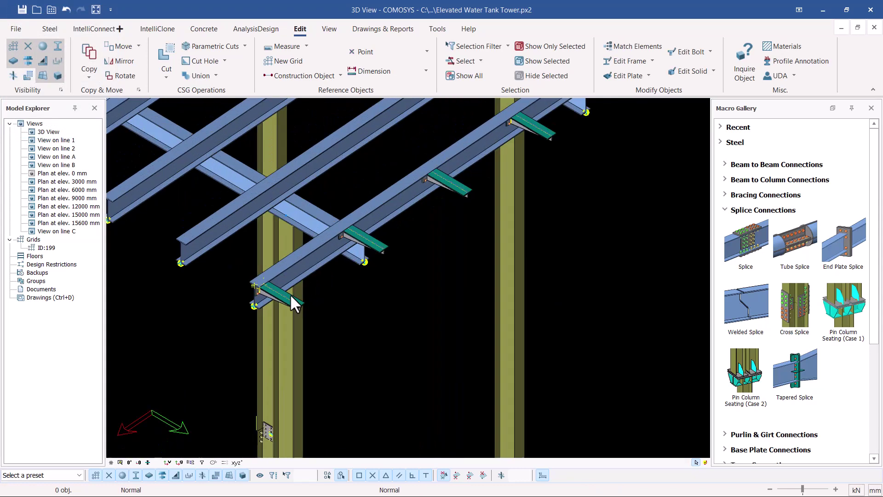
{"action": "left_click", "coordinate": [235, 291]}
{"action": "right_click", "coordinate": [233, 292]}
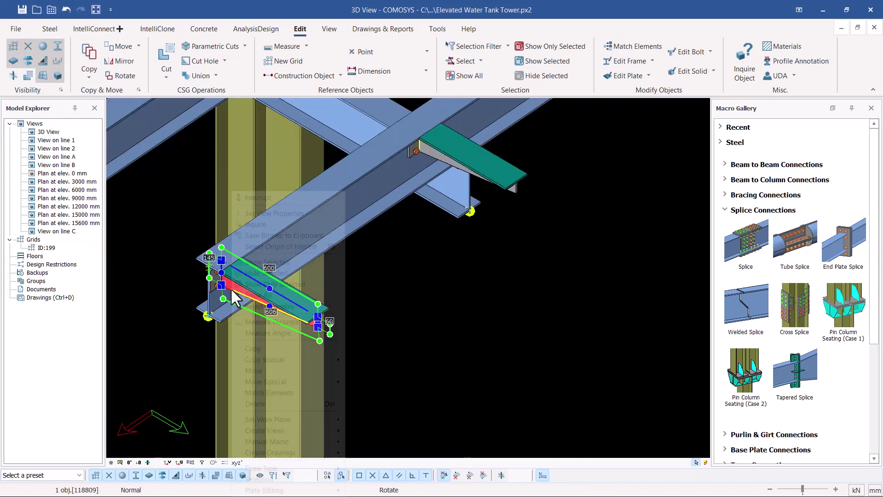
{"action": "left_click", "coordinate": [292, 306]}
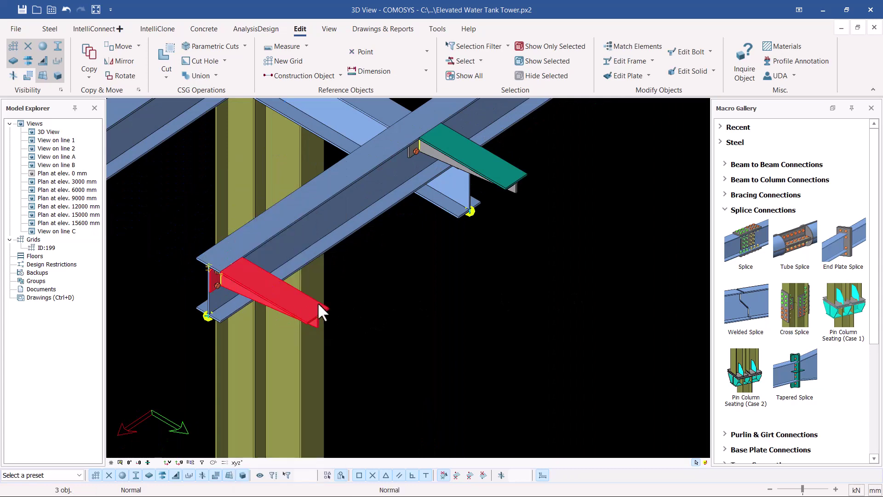
{"action": "scroll", "coordinate": [448, 233], "scroll_direction": "down", "scroll_amount": 5}
{"action": "right_click", "coordinate": [505, 230]}
{"action": "mouse_move", "coordinate": [570, 348]}
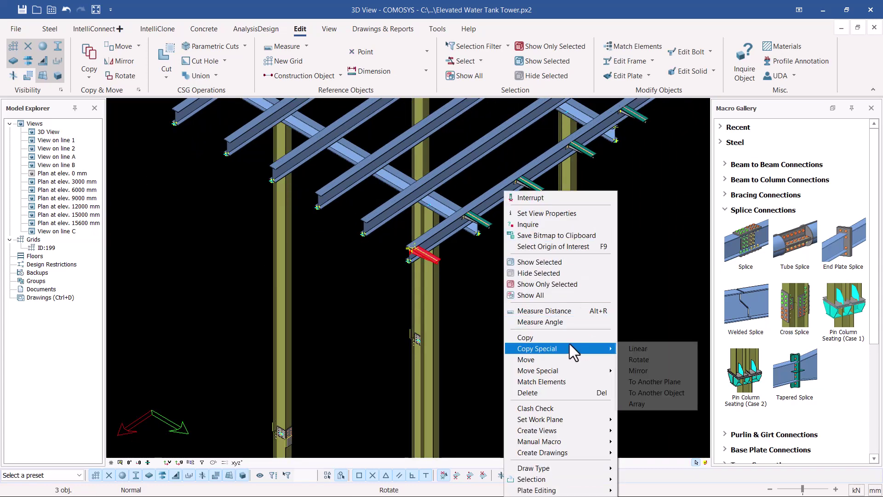
{"action": "left_click", "coordinate": [631, 368]}
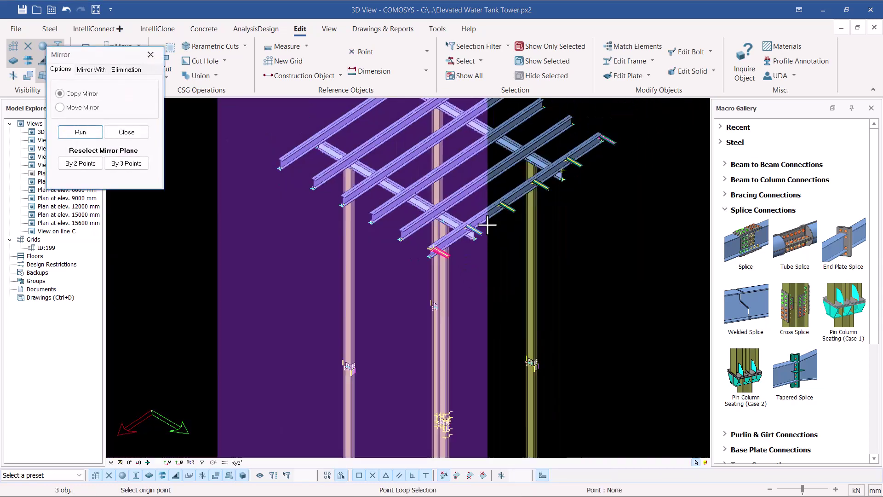
Step: Copy-mirror the bracket to the opposite edge beam, with the mirror plane through the midpoints between grid lines 1 and 2 on lines A and B
{"action": "scroll", "coordinate": [503, 342], "scroll_direction": "up", "scroll_amount": 5}
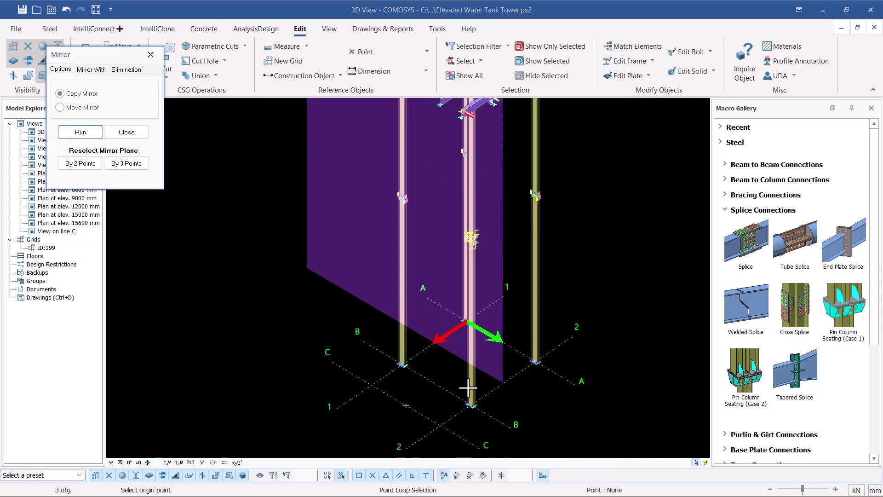
{"action": "left_click", "coordinate": [516, 308]}
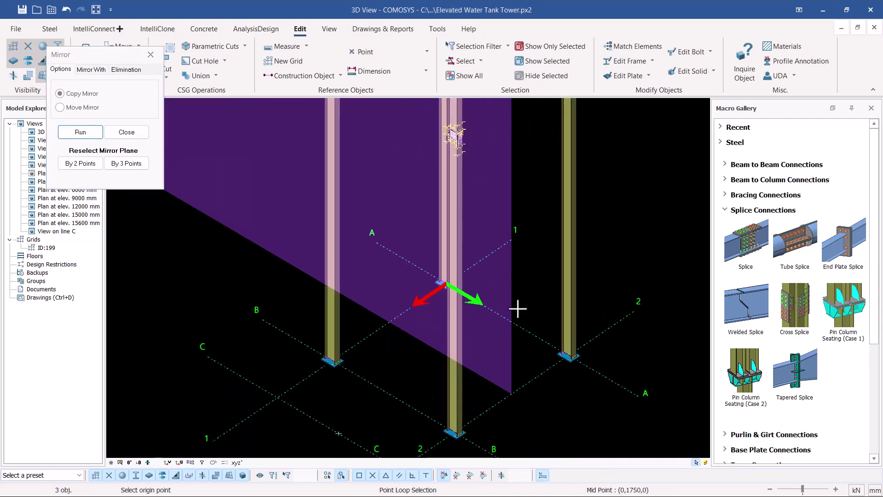
{"action": "scroll", "coordinate": [460, 331], "scroll_direction": "down", "scroll_amount": 3}
{"action": "scroll", "coordinate": [458, 329], "scroll_direction": "up", "scroll_amount": 1}
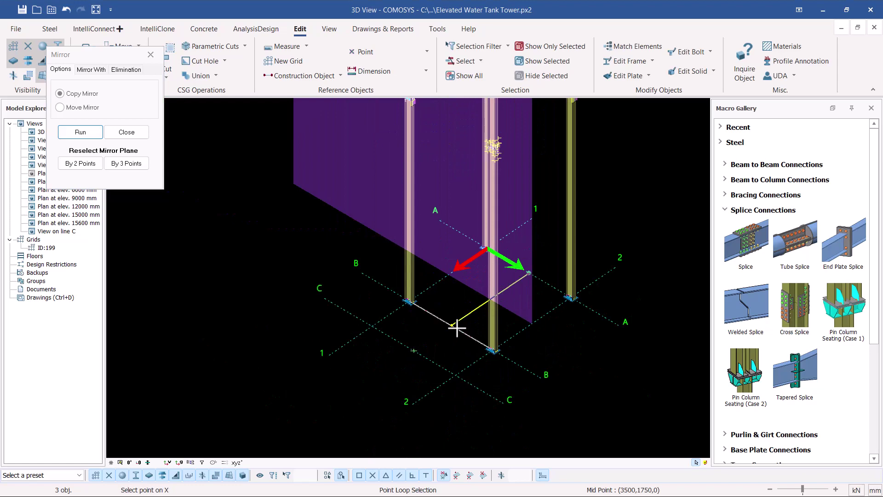
{"action": "left_click", "coordinate": [457, 327]}
{"action": "left_click", "coordinate": [90, 137]}
{"action": "scroll", "coordinate": [452, 275], "scroll_direction": "down", "scroll_amount": 5}
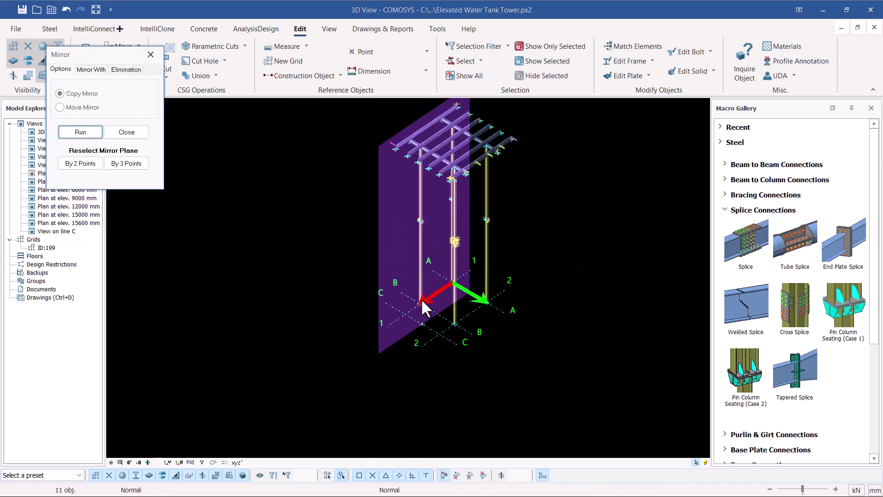
{"action": "left_click", "coordinate": [118, 136]}
Step: Select the whole mirrored bracket assembly at the opposite edge beam's end and start a linear copy of it
{"action": "scroll", "coordinate": [446, 189], "scroll_direction": "up", "scroll_amount": 10}
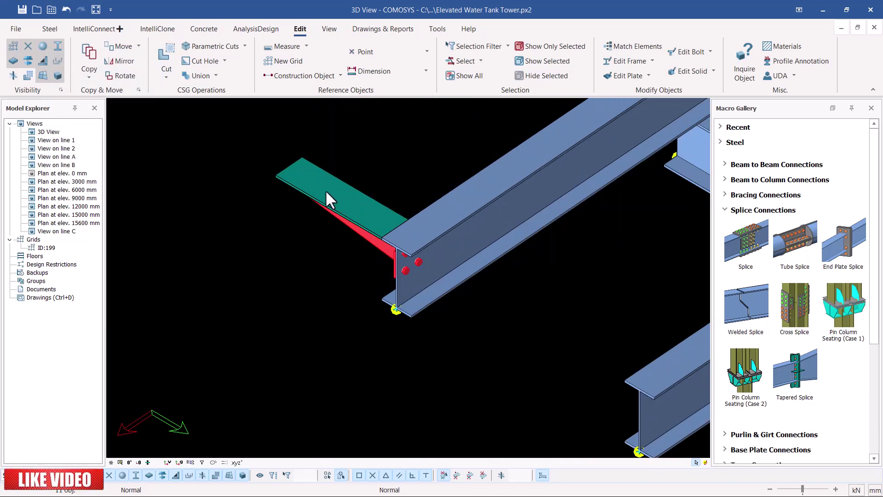
{"action": "left_click", "coordinate": [325, 189]}
{"action": "right_click", "coordinate": [324, 190]}
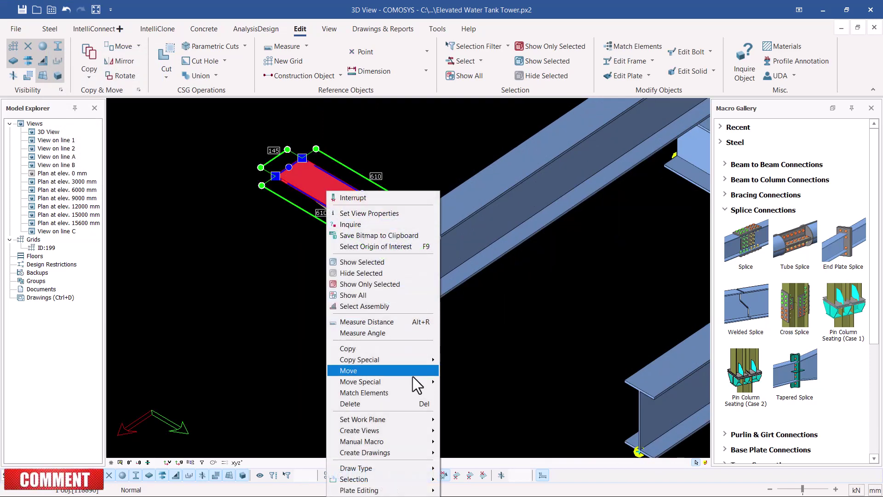
{"action": "left_click", "coordinate": [396, 306]}
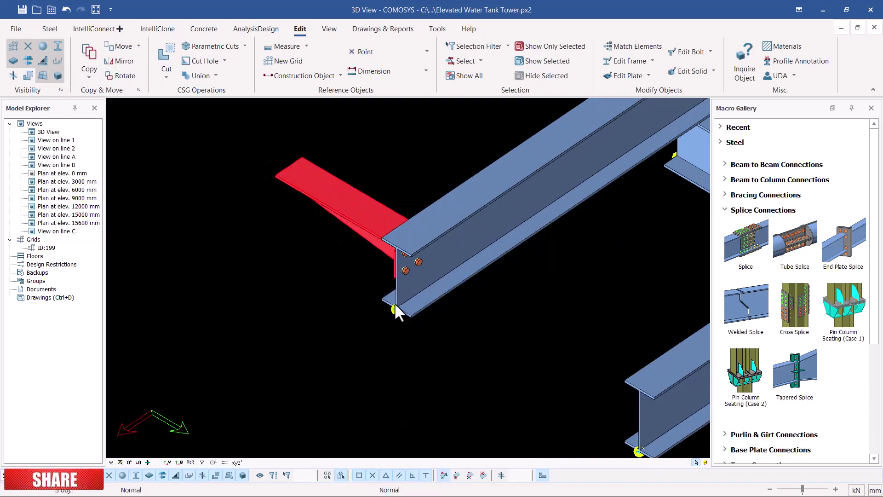
{"action": "scroll", "coordinate": [333, 227], "scroll_direction": "down", "scroll_amount": 3}
{"action": "right_click", "coordinate": [218, 201]}
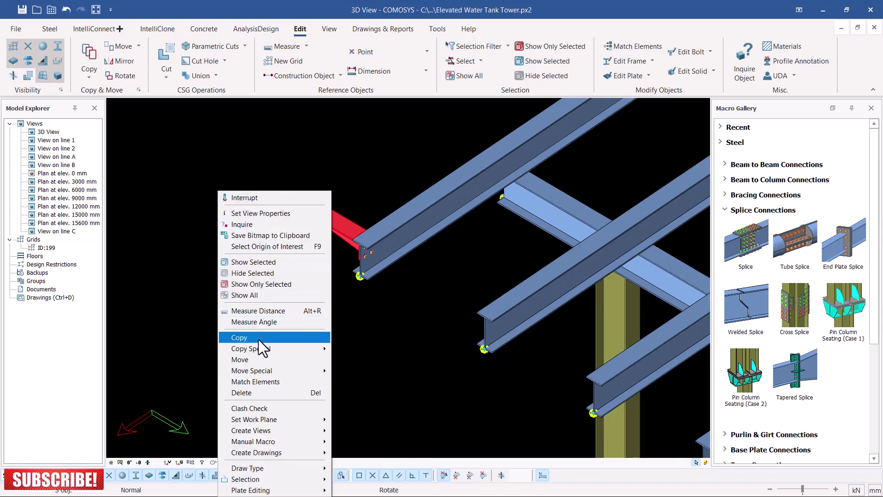
{"action": "mouse_move", "coordinate": [285, 352]}
{"action": "left_click", "coordinate": [352, 348]}
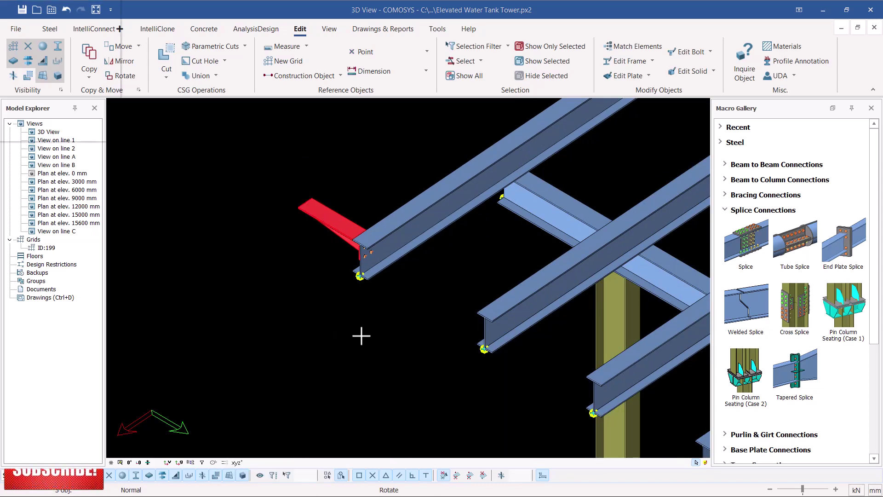
Step: Copy the mirrored bracket 5 times along the opposite edge beam at X spacing -1325, then close the copy settings and clear the selection
{"action": "scroll", "coordinate": [256, 297], "scroll_direction": "down", "scroll_amount": 2}
{"action": "scroll", "coordinate": [249, 299], "scroll_direction": "down", "scroll_amount": 2}
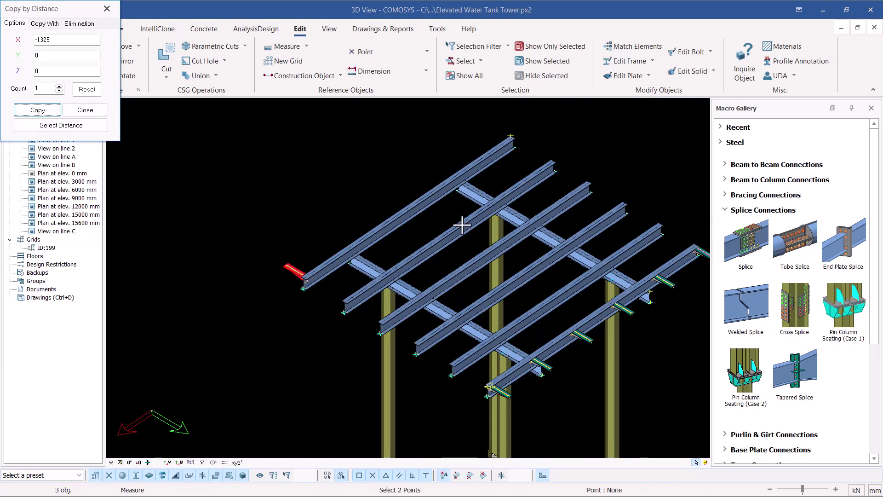
{"action": "left_click", "coordinate": [59, 86]}
{"action": "left_click", "coordinate": [60, 87]}
{"action": "left_click", "coordinate": [37, 110]}
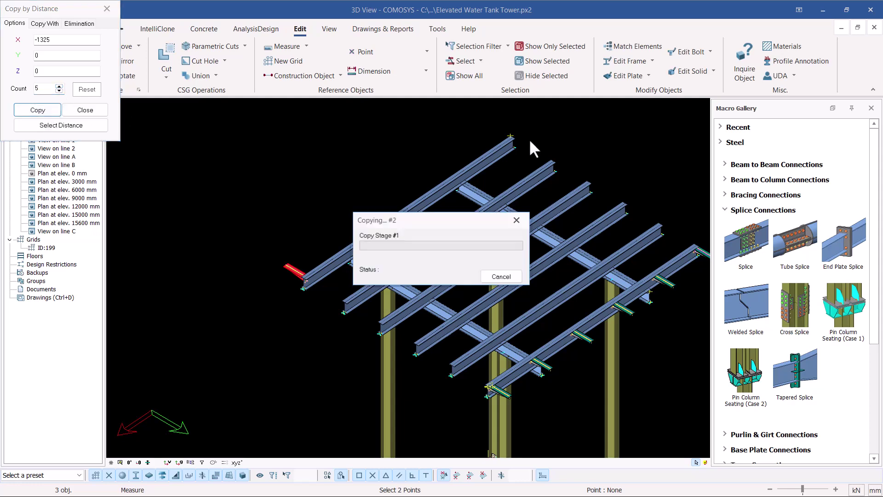
{"action": "left_click", "coordinate": [87, 111]}
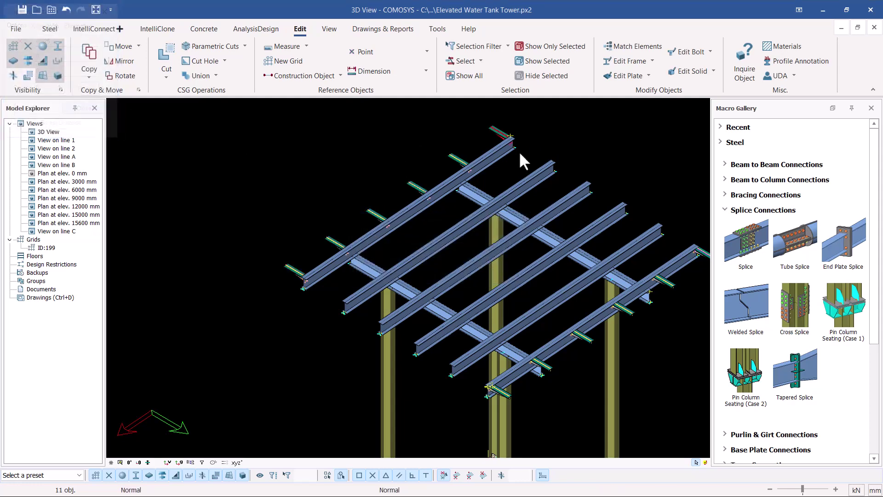
{"action": "scroll", "coordinate": [508, 133], "scroll_direction": "up", "scroll_amount": 5}
{"action": "scroll", "coordinate": [483, 171], "scroll_direction": "up", "scroll_amount": 5}
{"action": "scroll", "coordinate": [464, 176], "scroll_direction": "down", "scroll_amount": 8}
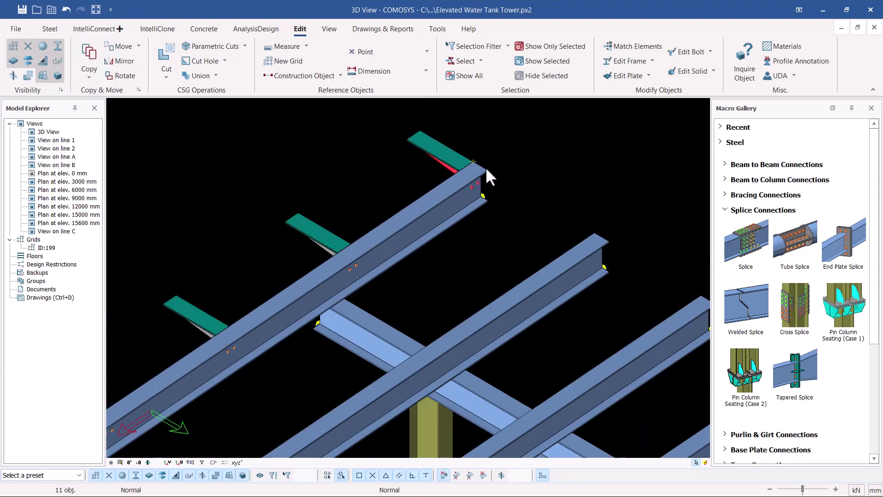
{"action": "key", "text": "Escape"}
Step: Examine the rows of brackets along both outer edge beams of the tower's top platform
{"action": "scroll", "coordinate": [481, 165], "scroll_direction": "down", "scroll_amount": 5}
{"action": "scroll", "coordinate": [304, 258], "scroll_direction": "up", "scroll_amount": 2}
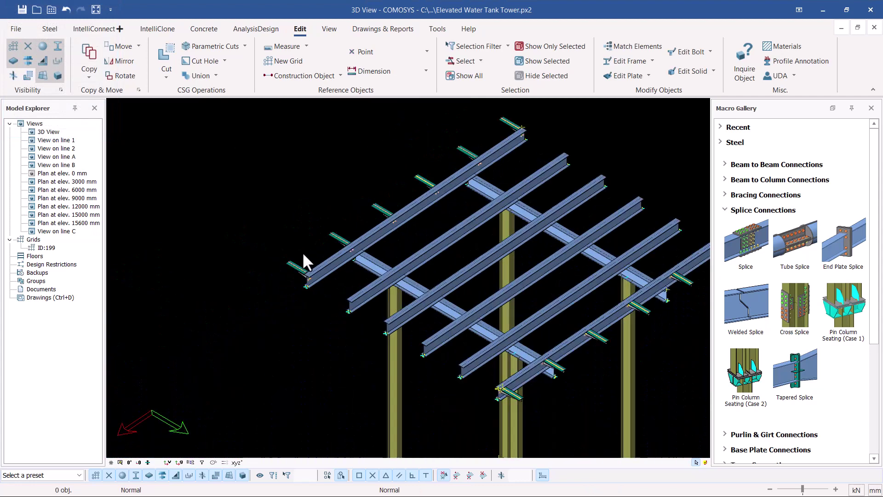
{"action": "scroll", "coordinate": [495, 378], "scroll_direction": "up", "scroll_amount": 8}
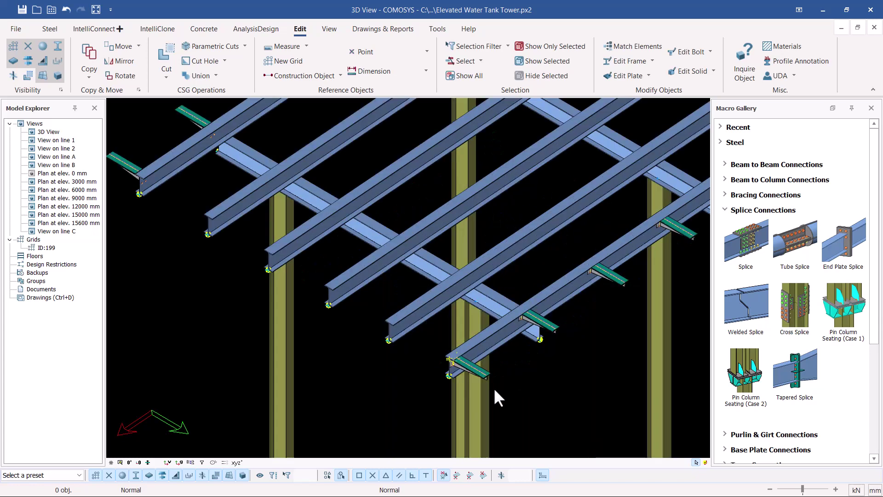
{"action": "scroll", "coordinate": [338, 316], "scroll_direction": "down", "scroll_amount": 8}
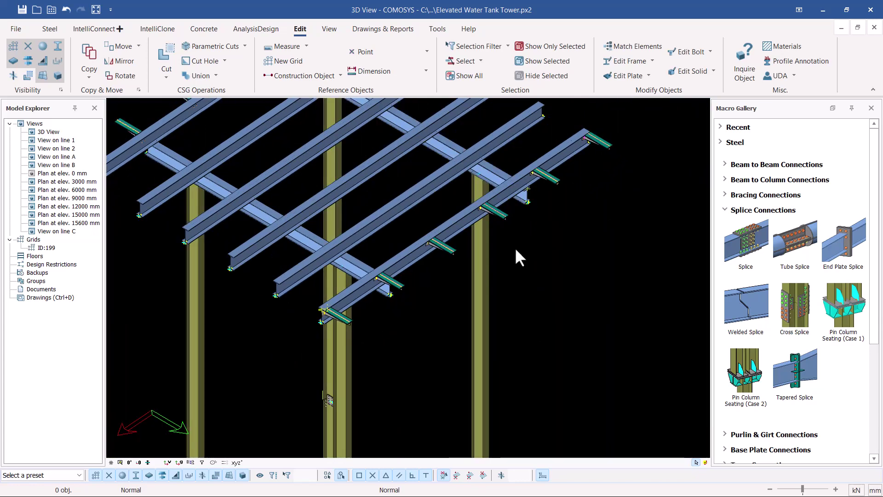
{"action": "scroll", "coordinate": [516, 250], "scroll_direction": "down", "scroll_amount": 2}
{"action": "scroll", "coordinate": [520, 169], "scroll_direction": "down", "scroll_amount": 3}
{"action": "scroll", "coordinate": [426, 114], "scroll_direction": "up", "scroll_amount": 3}
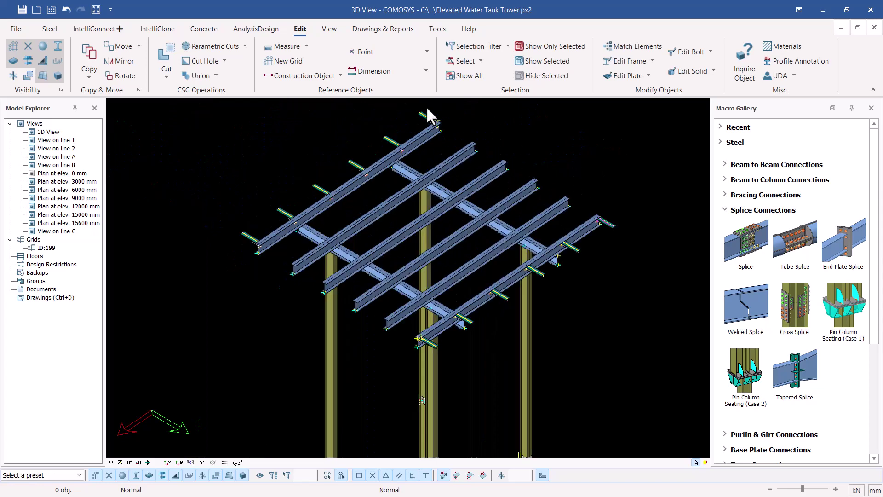
{"action": "scroll", "coordinate": [313, 267], "scroll_direction": "down", "scroll_amount": 1}
{"action": "scroll", "coordinate": [312, 260], "scroll_direction": "down", "scroll_amount": 1}
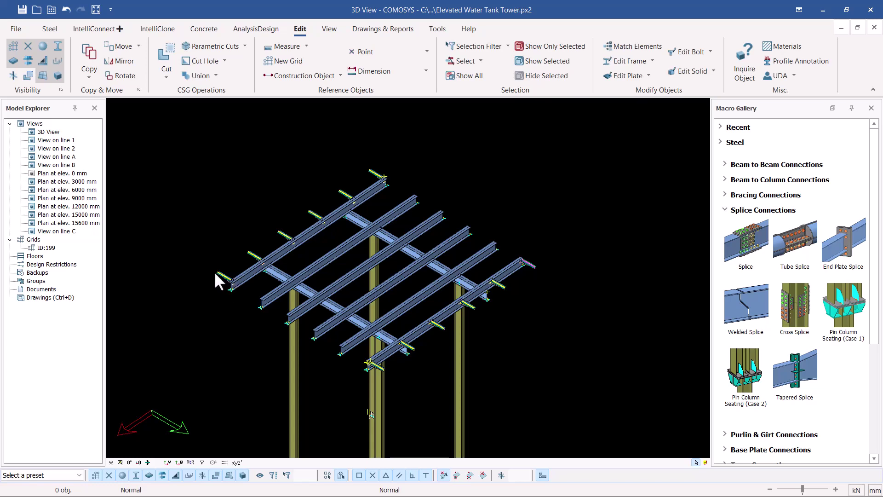
{"action": "scroll", "coordinate": [215, 274], "scroll_direction": "up", "scroll_amount": 5}
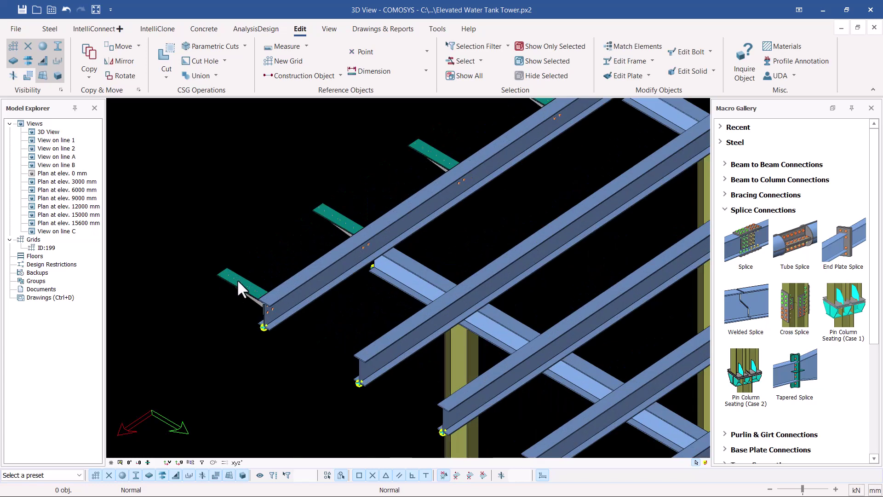